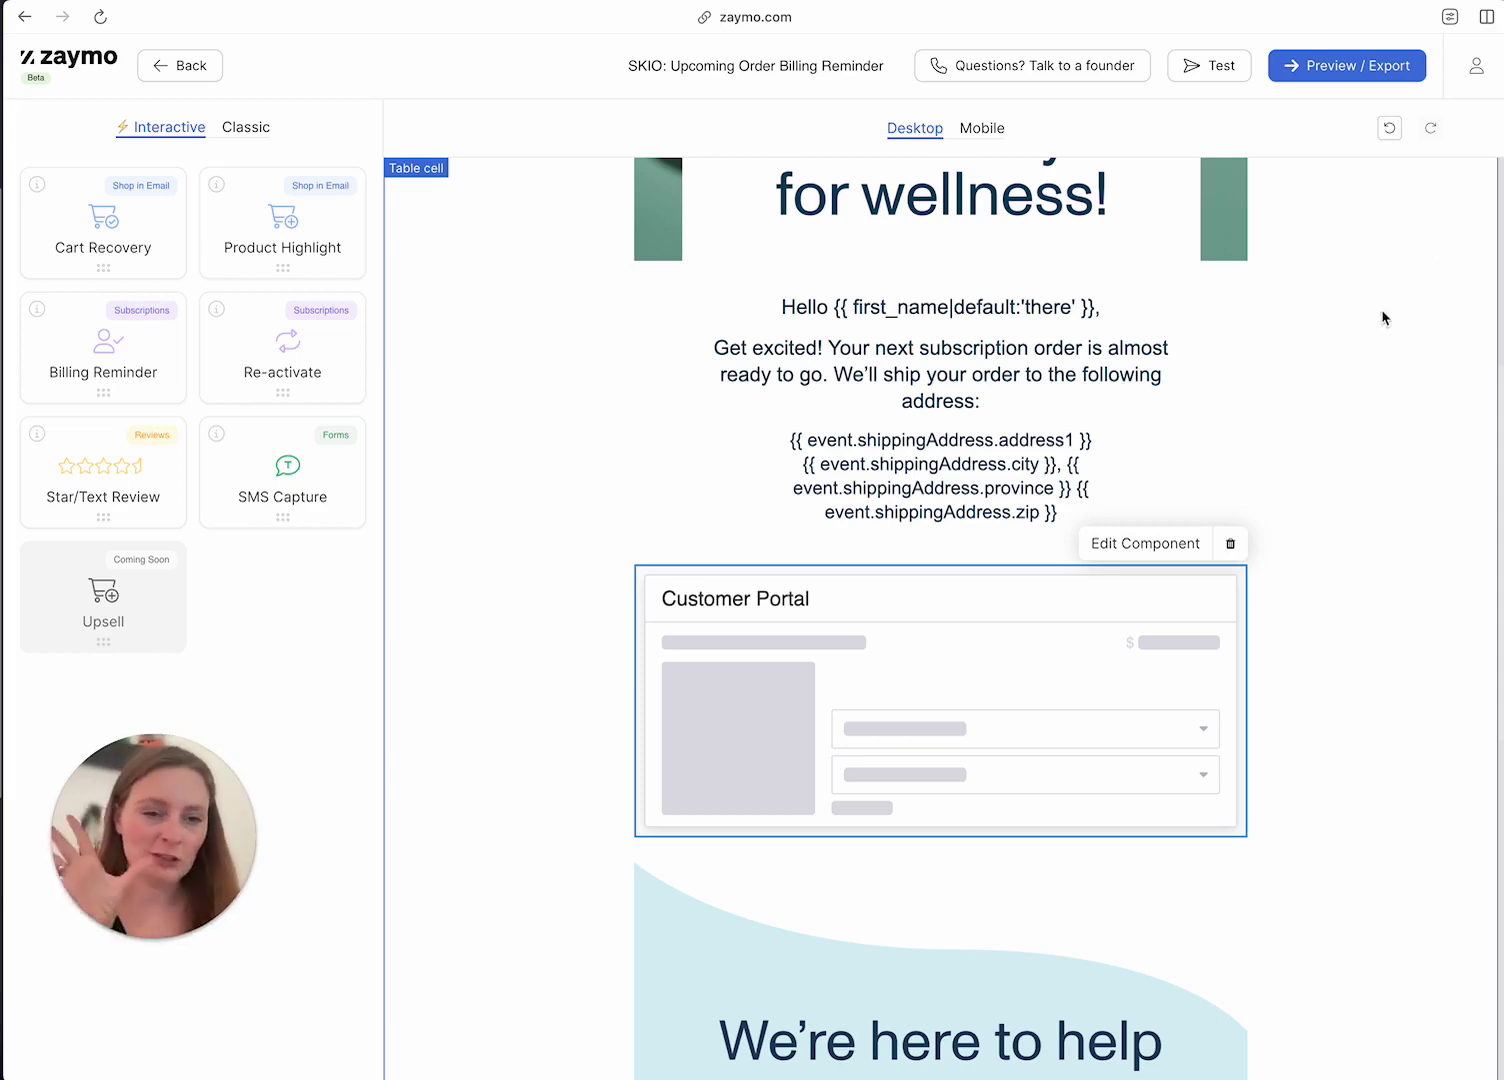
Step: Open the email's export preview in the Gmail/Yahoo client view
left_click(1334, 68)
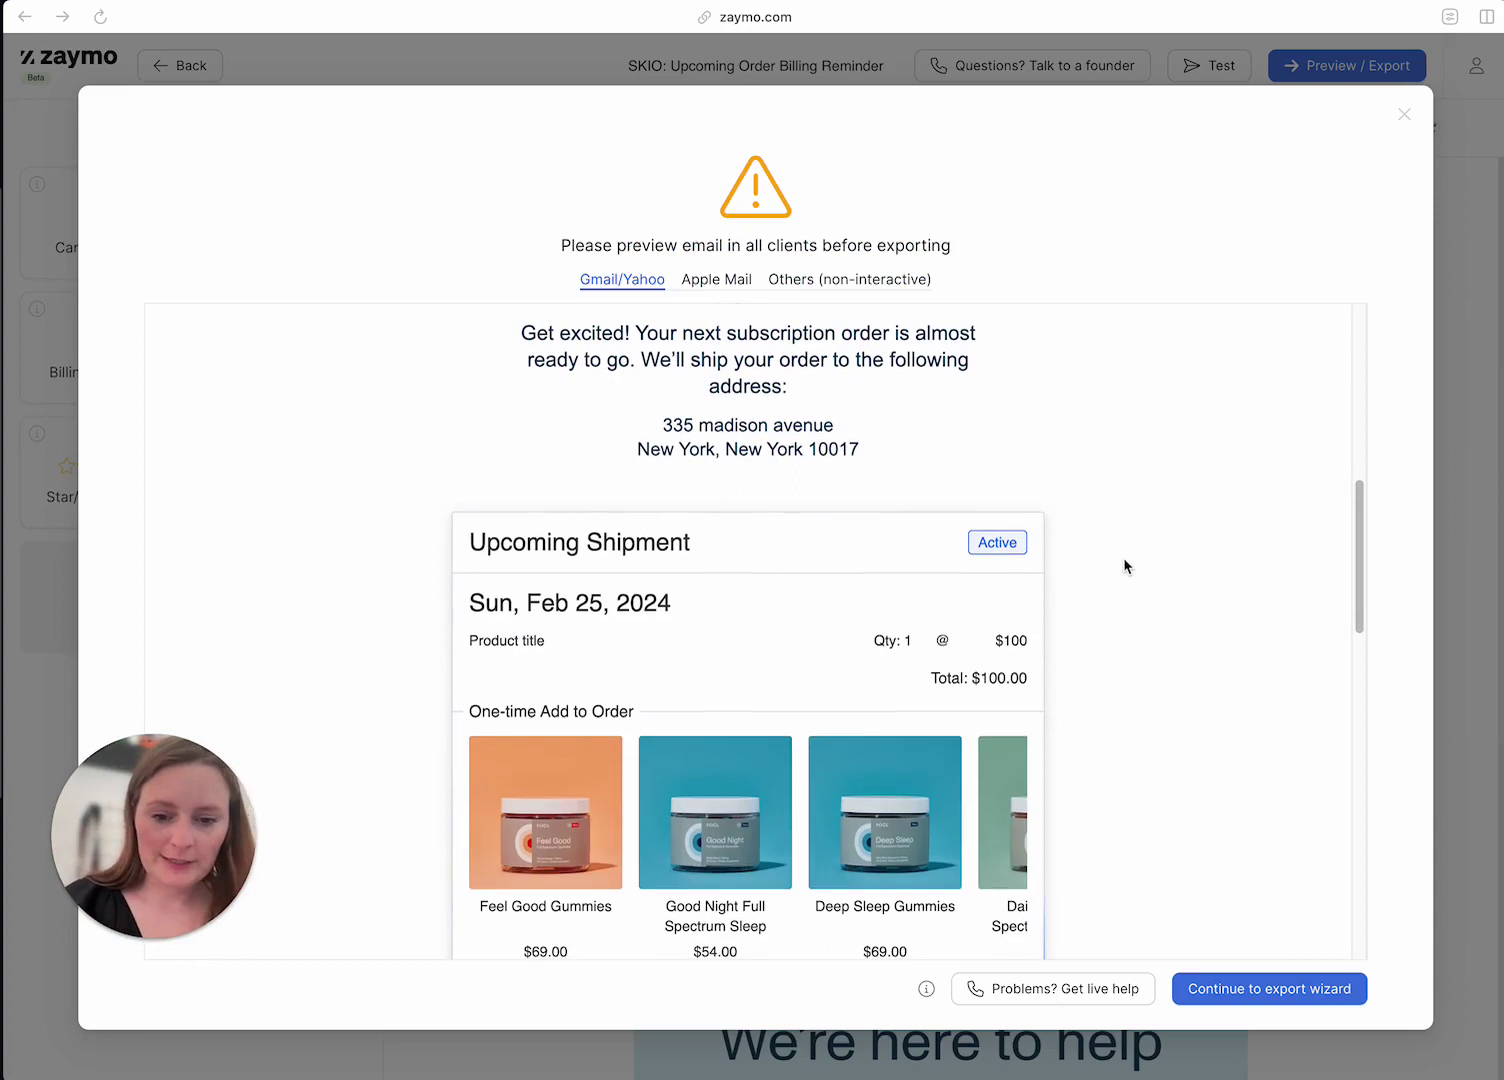
scroll(1120, 575, "down", 1)
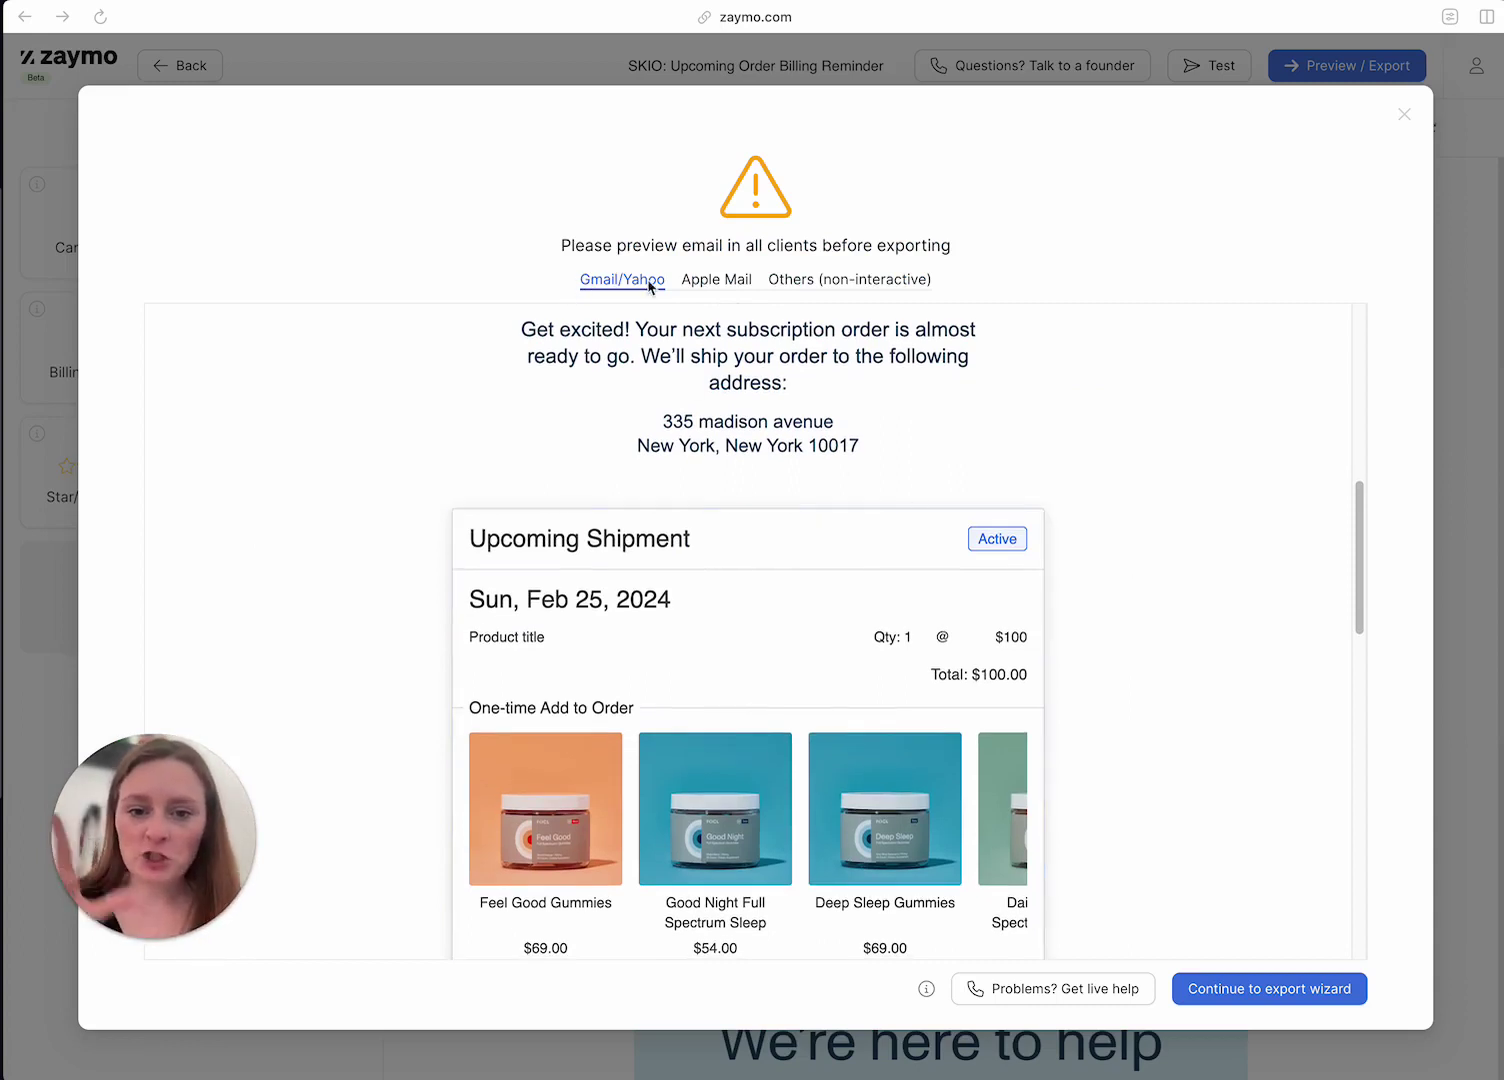
left_click(700, 283)
left_click(633, 284)
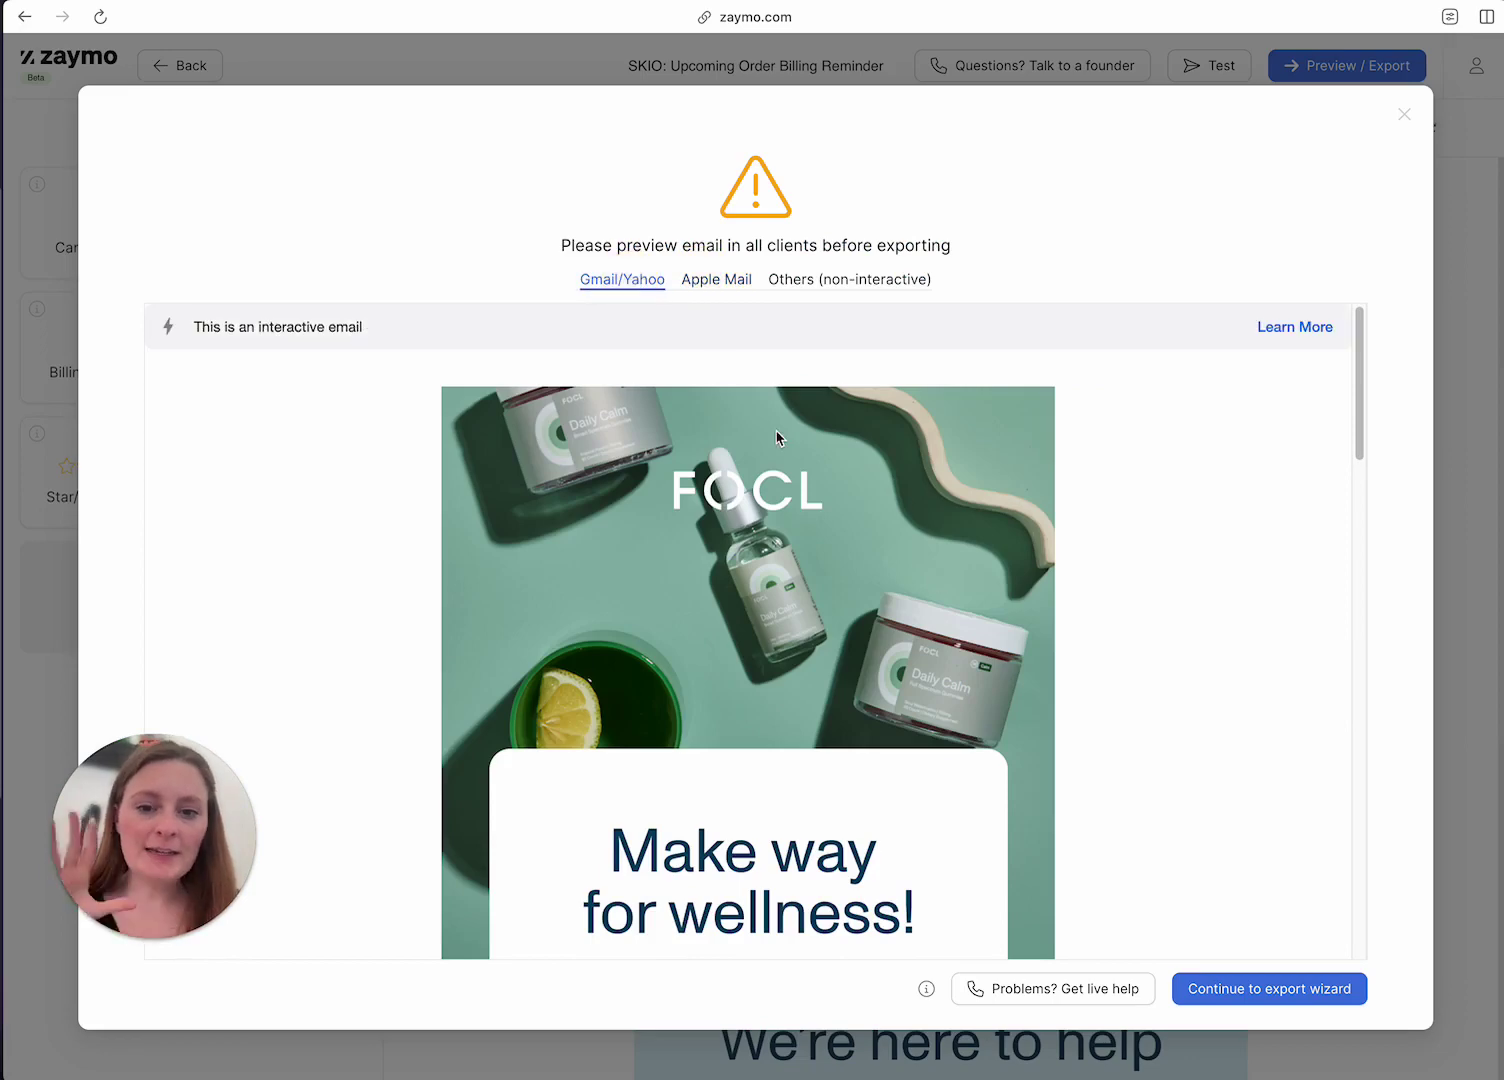
scroll(1119, 663, "down", 5)
scroll(1155, 672, "down", 2)
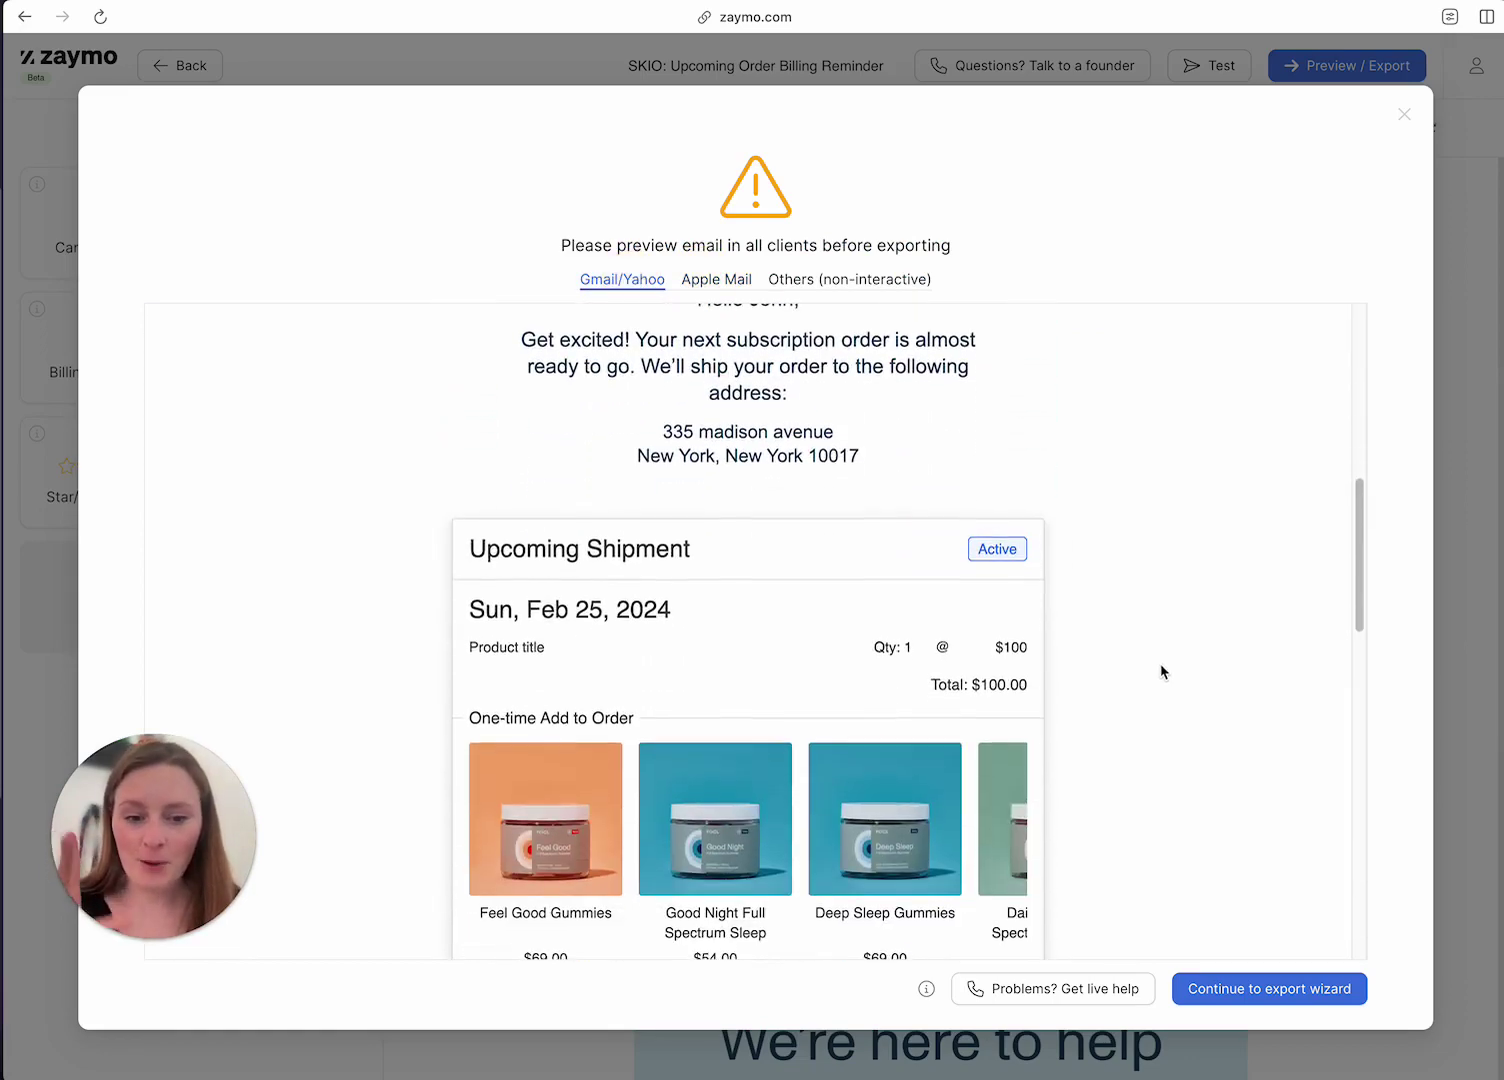
left_click_drag(488, 648, 513, 607)
left_click(1148, 668)
scroll(1111, 611, "down", 2)
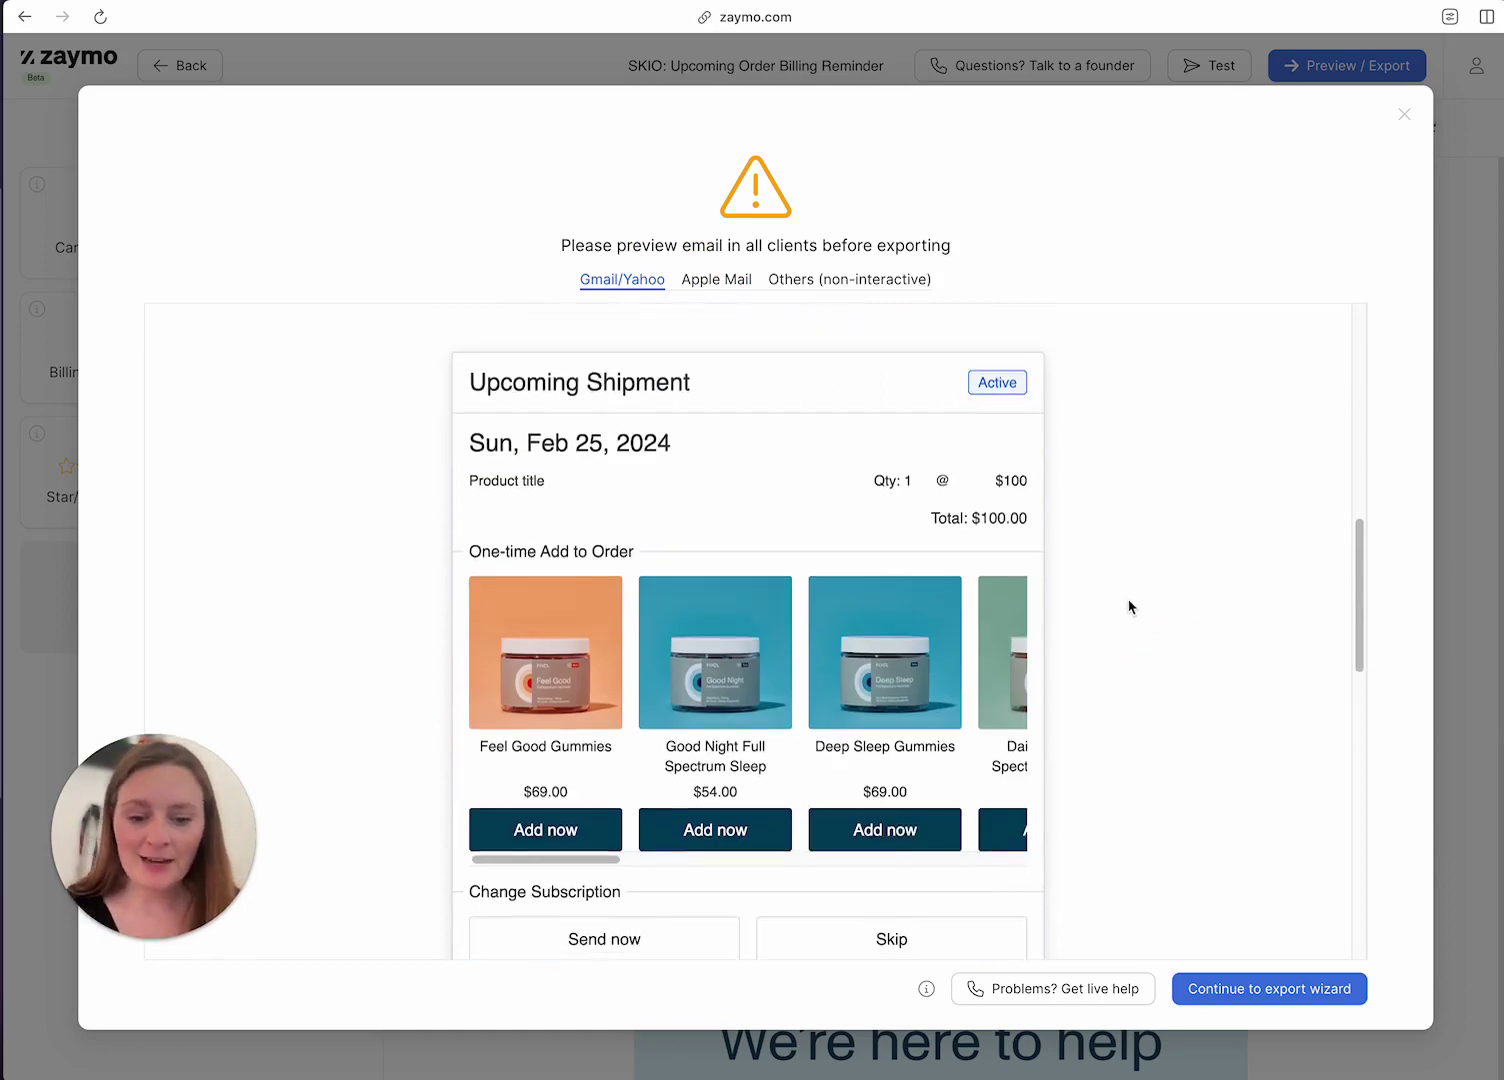
Step: Add Feel Good Gummies to the upcoming order and delay the shipment by 2 weeks
left_click(590, 838)
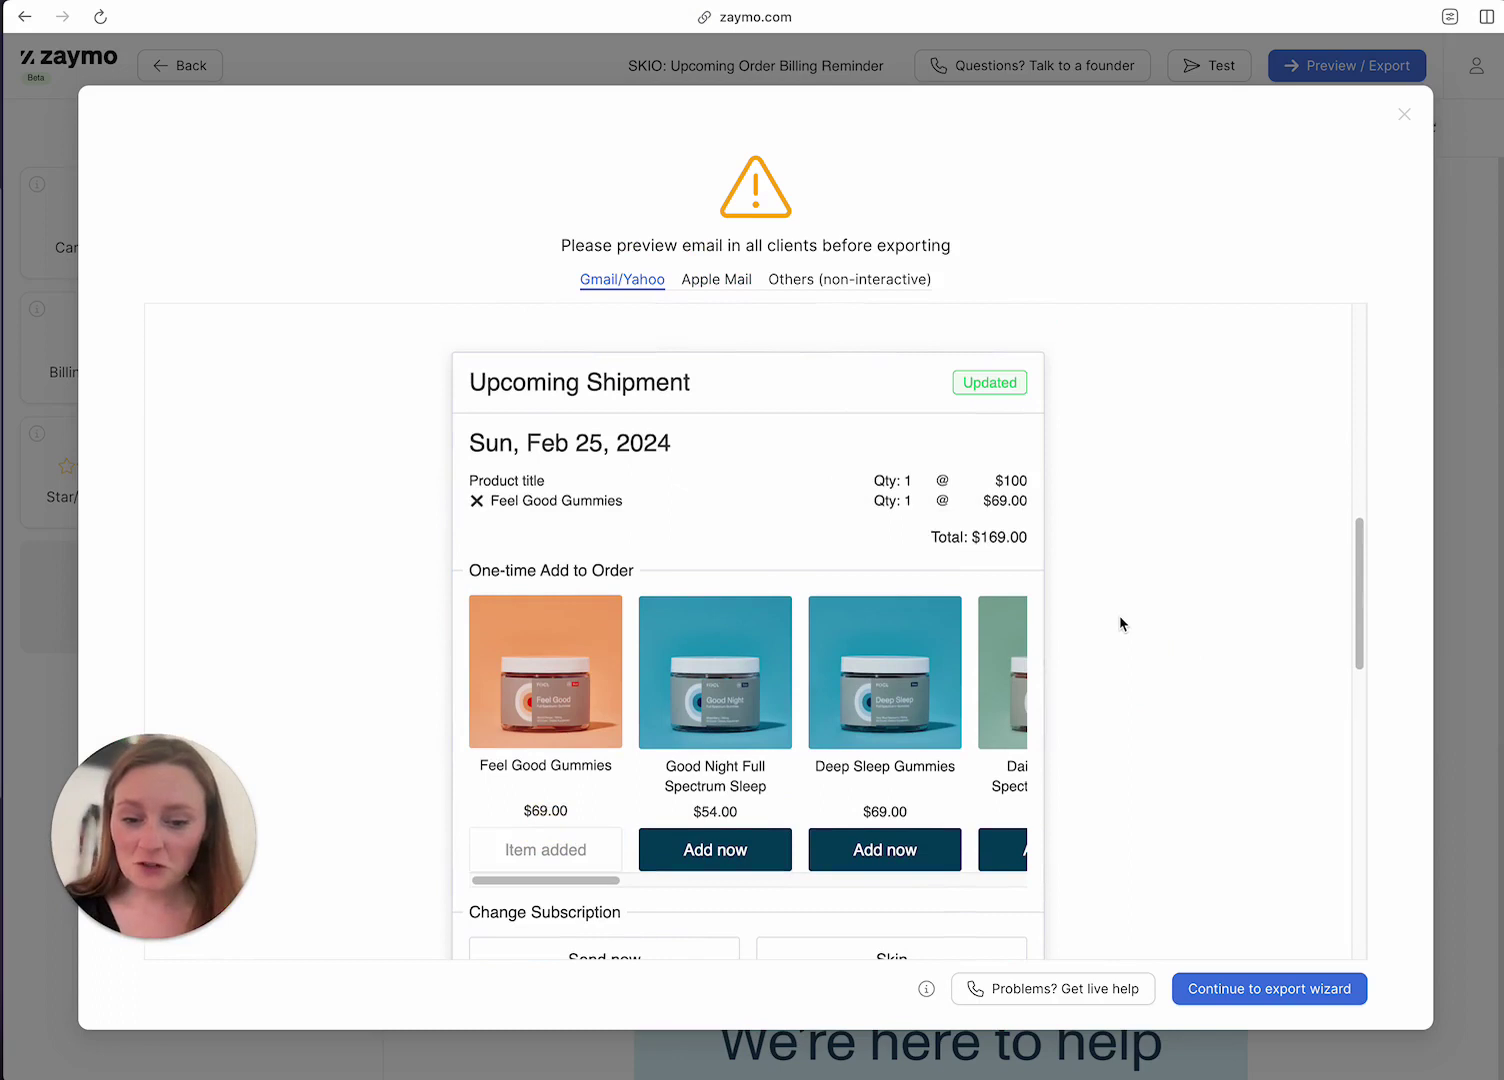
scroll(1119, 622, "down", 2)
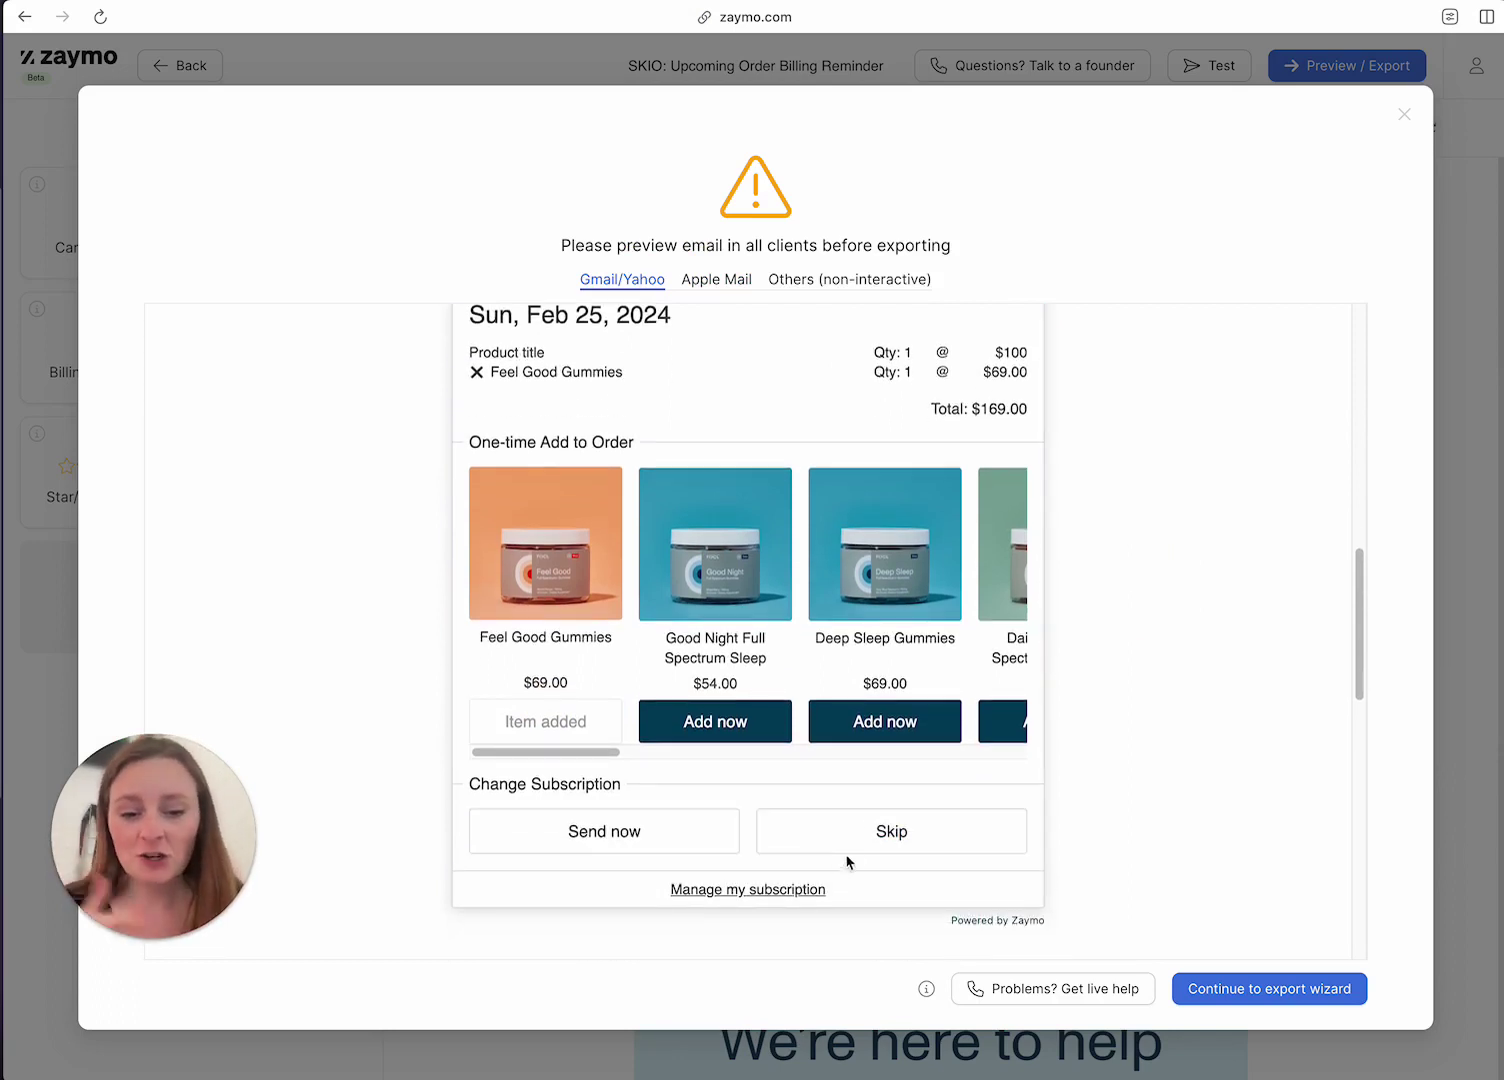
left_click(873, 826)
scroll(802, 782, "down", 2)
left_click(785, 754)
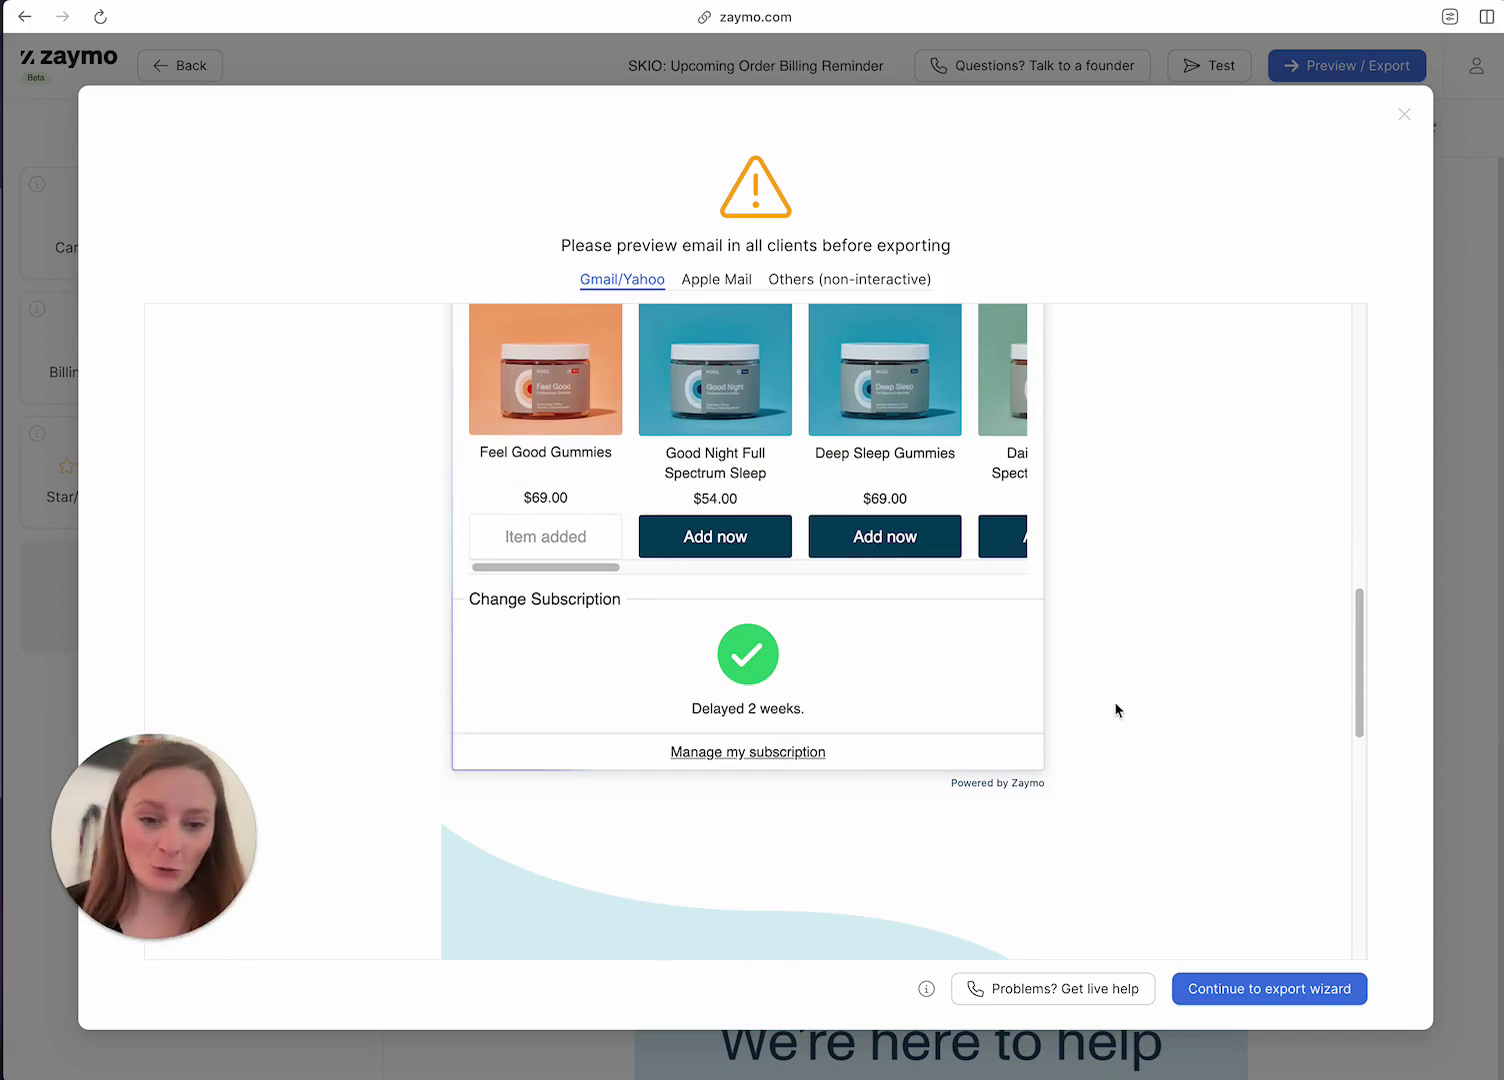
scroll(1105, 636, "up", 1)
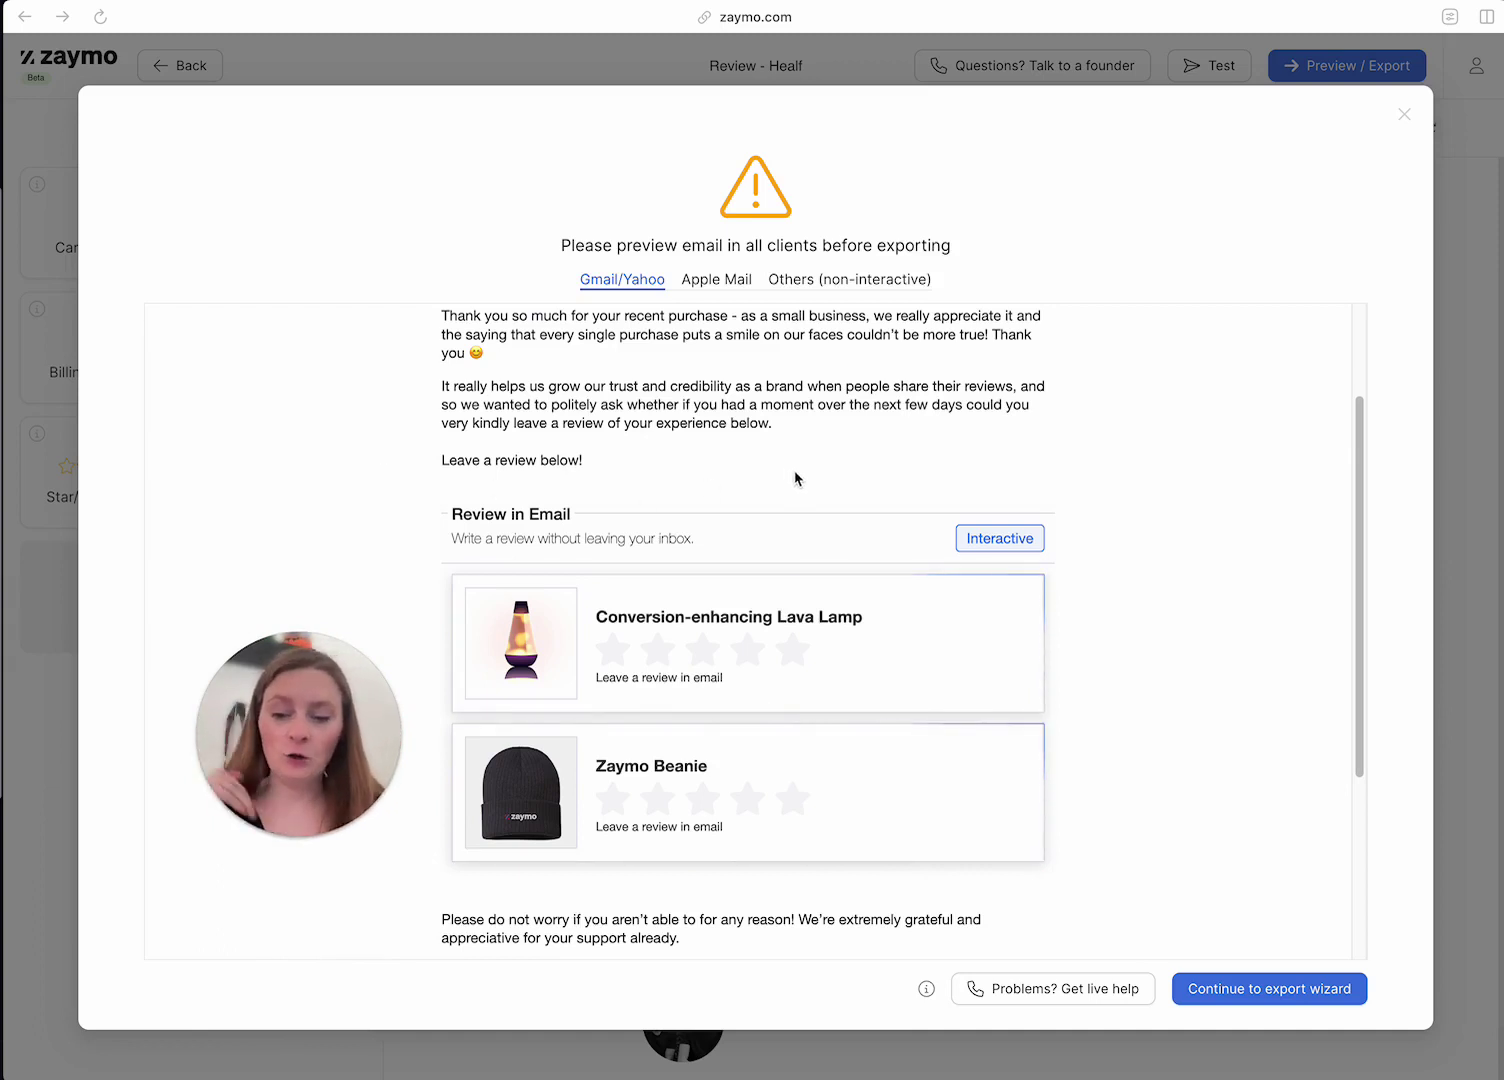
Step: Submit a five-star Lava Lamp review titled 'Awesome!' with the text 'Loved it!'
left_click(797, 656)
left_click(697, 766)
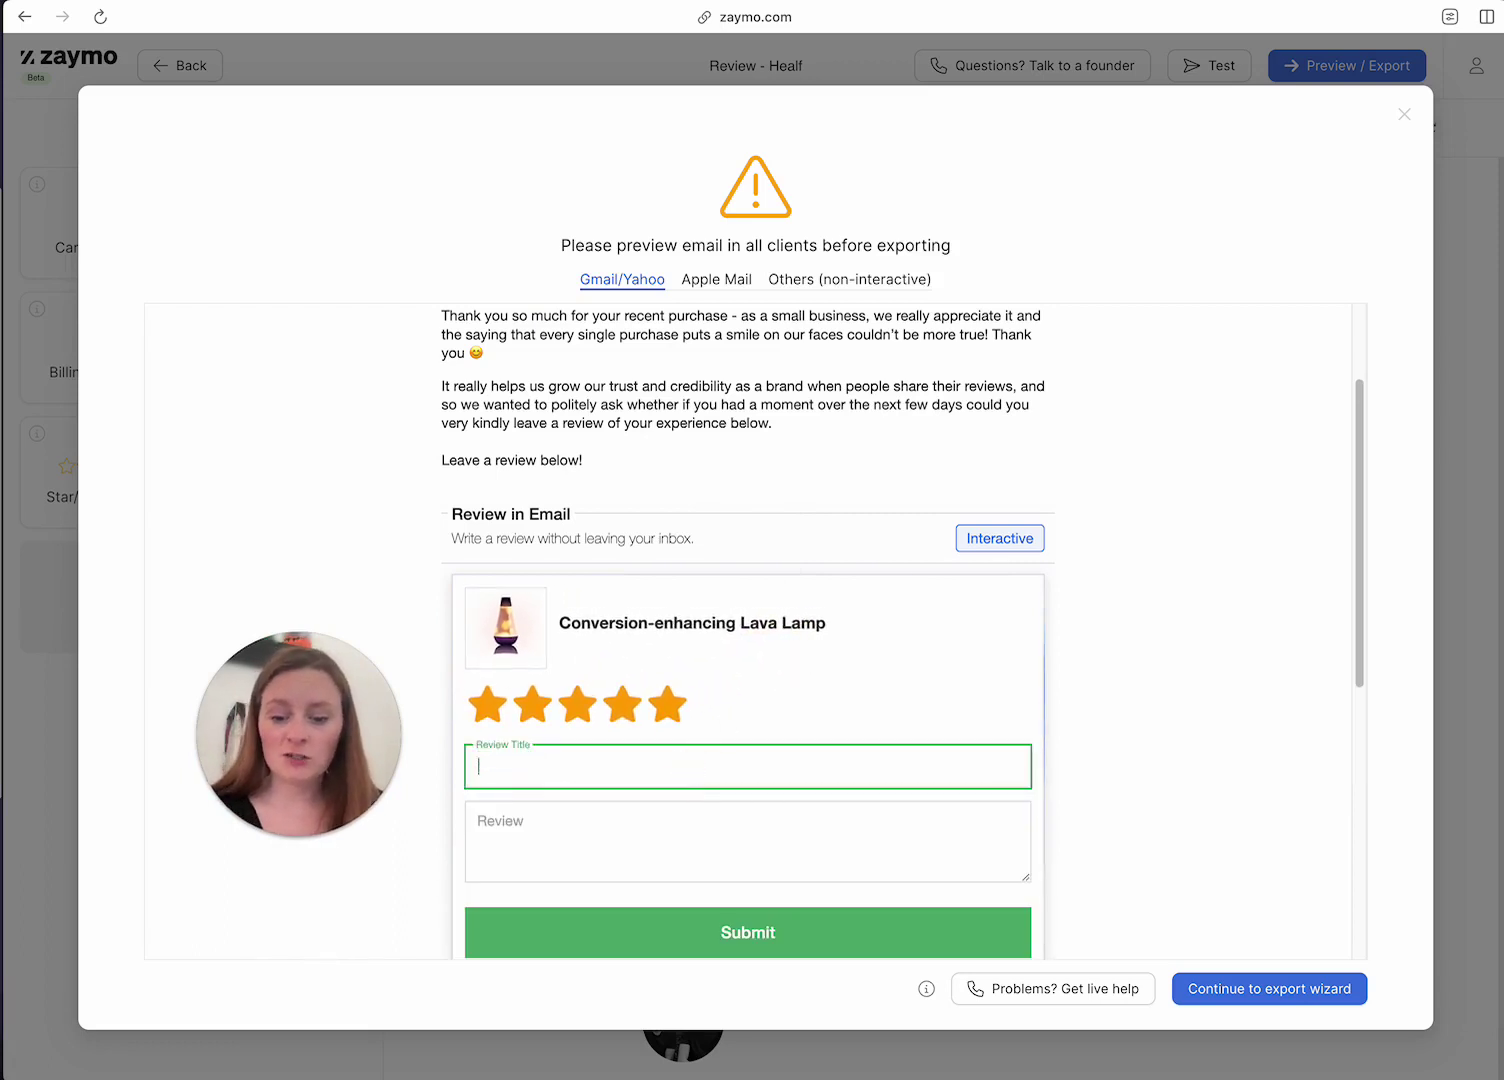
type("Awesome!")
left_click(715, 846)
type("Loved it!")
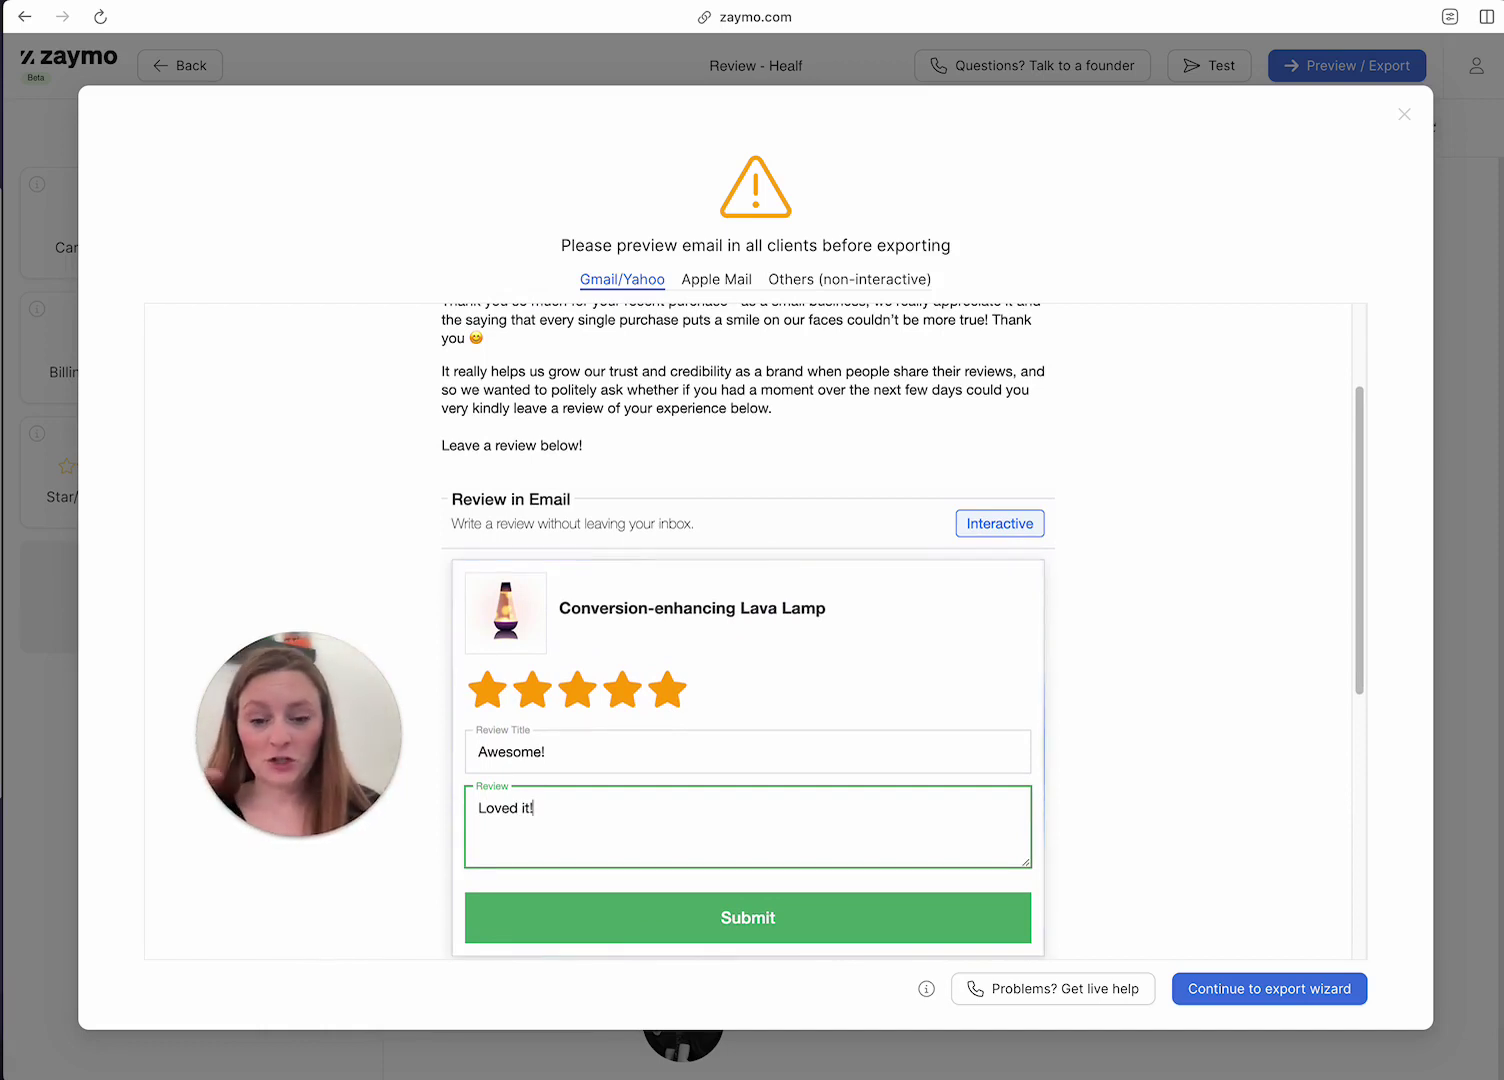
scroll(624, 842, "down", 1)
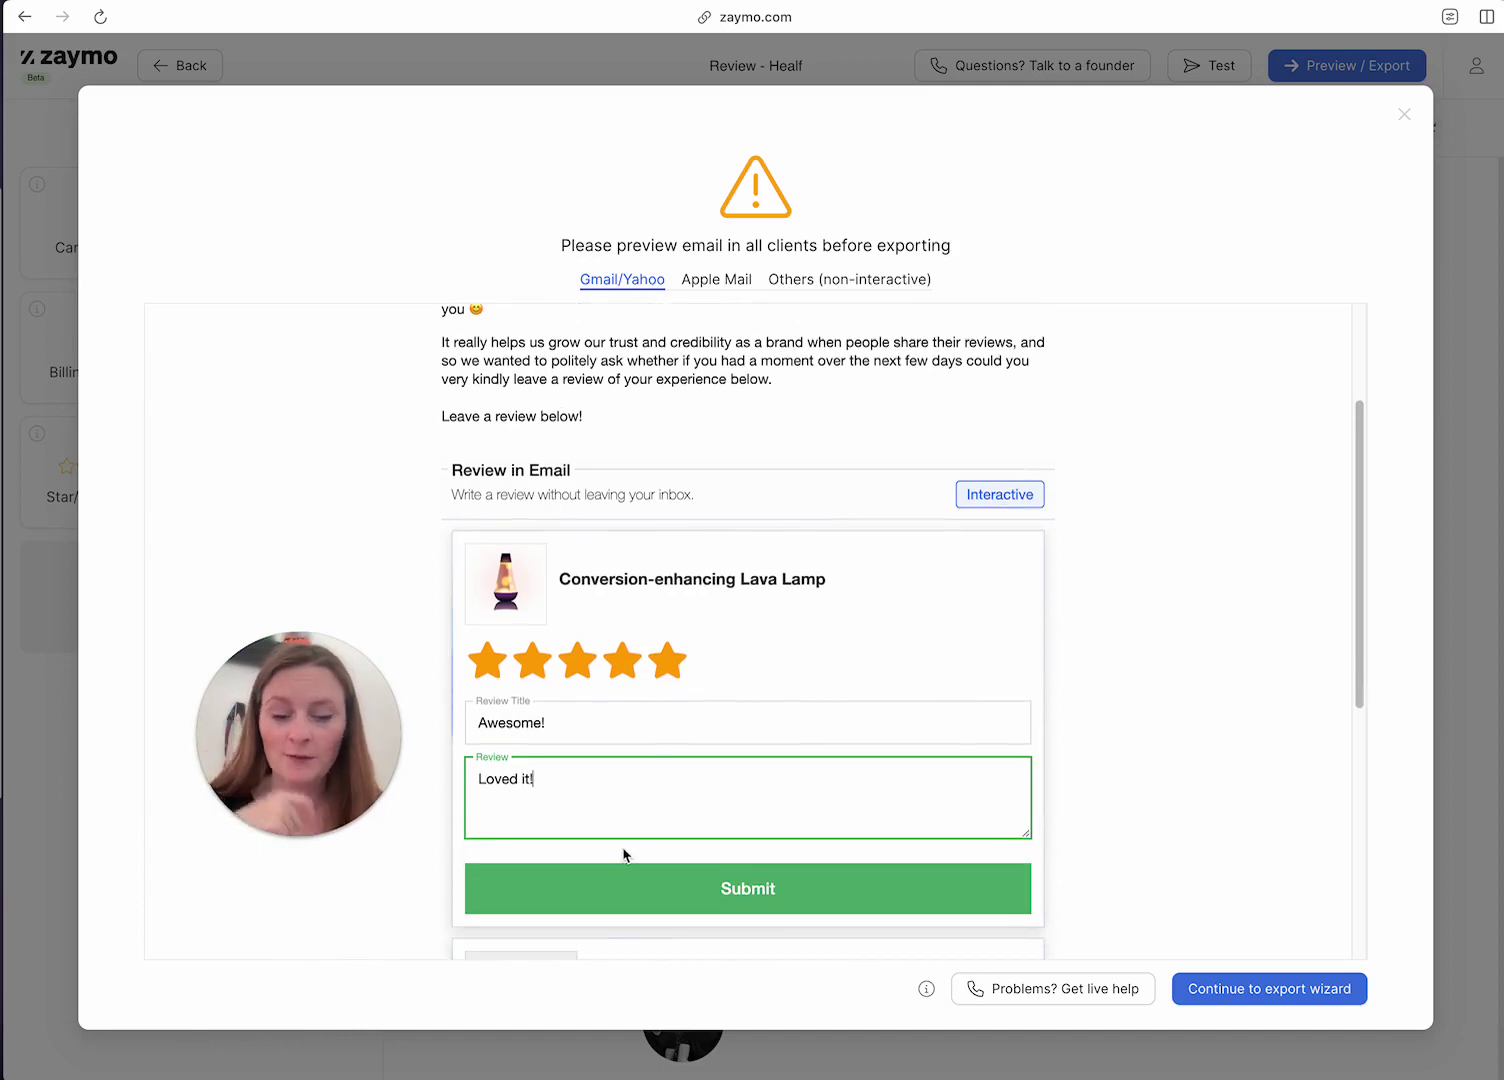
left_click(651, 875)
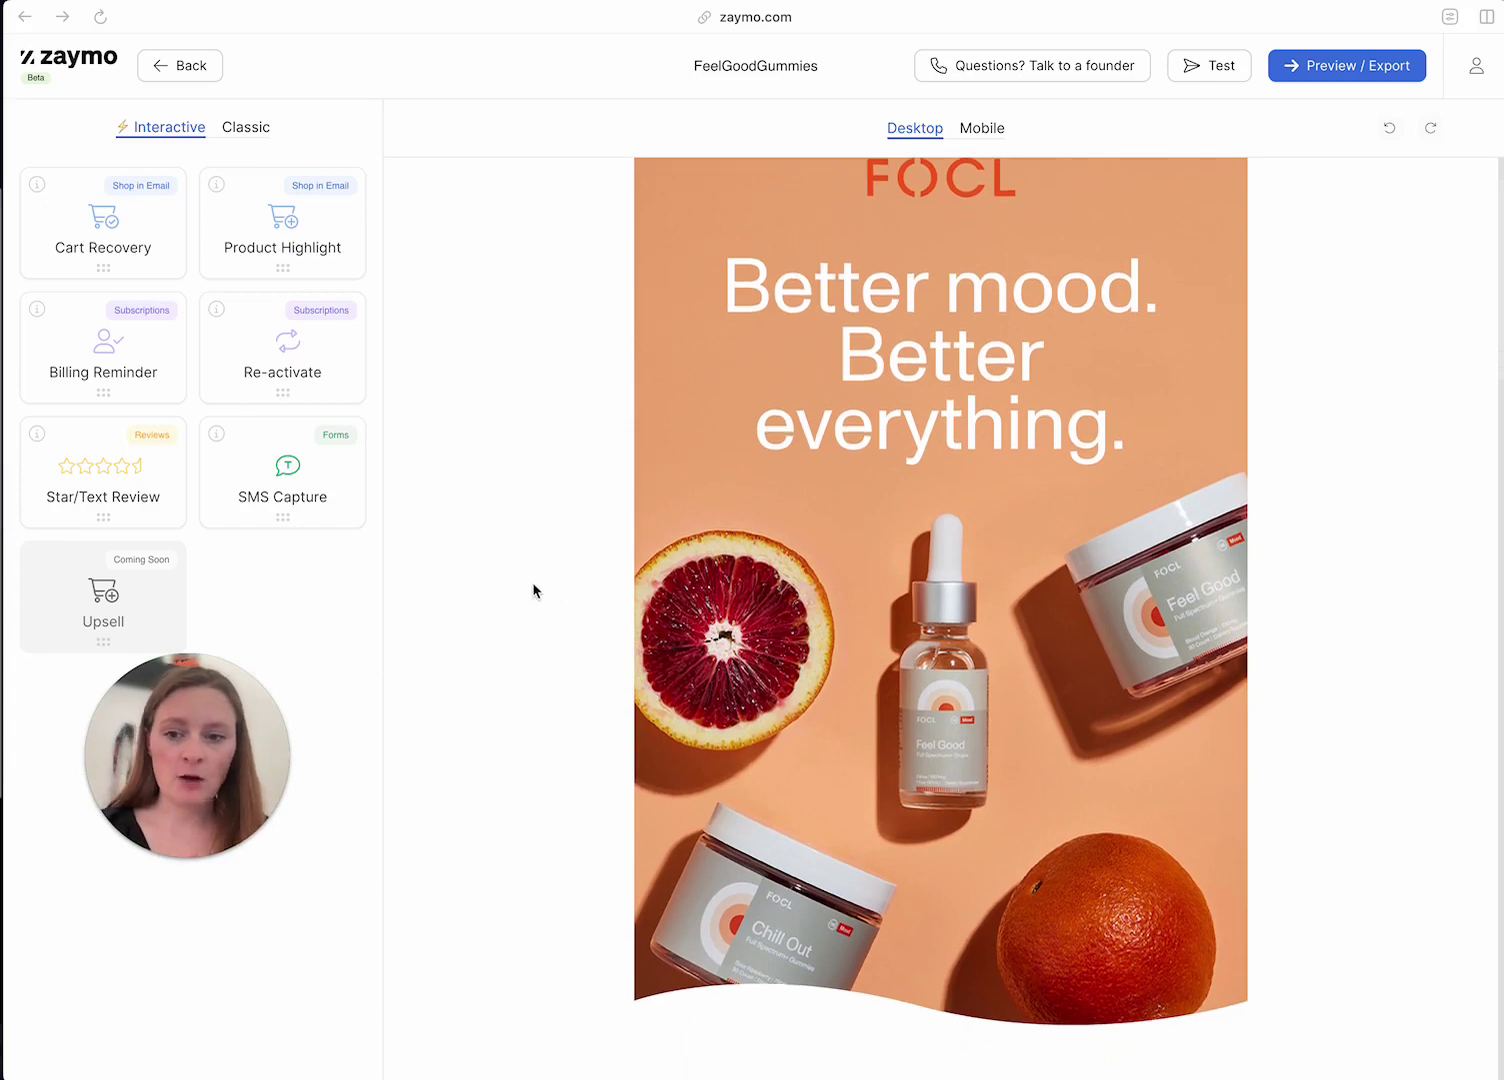
Step: Check the Shop in Email product block, then generate the FeelGoodGummies email's client preview
scroll(533, 591, "down", 8)
scroll(533, 591, "down", 2)
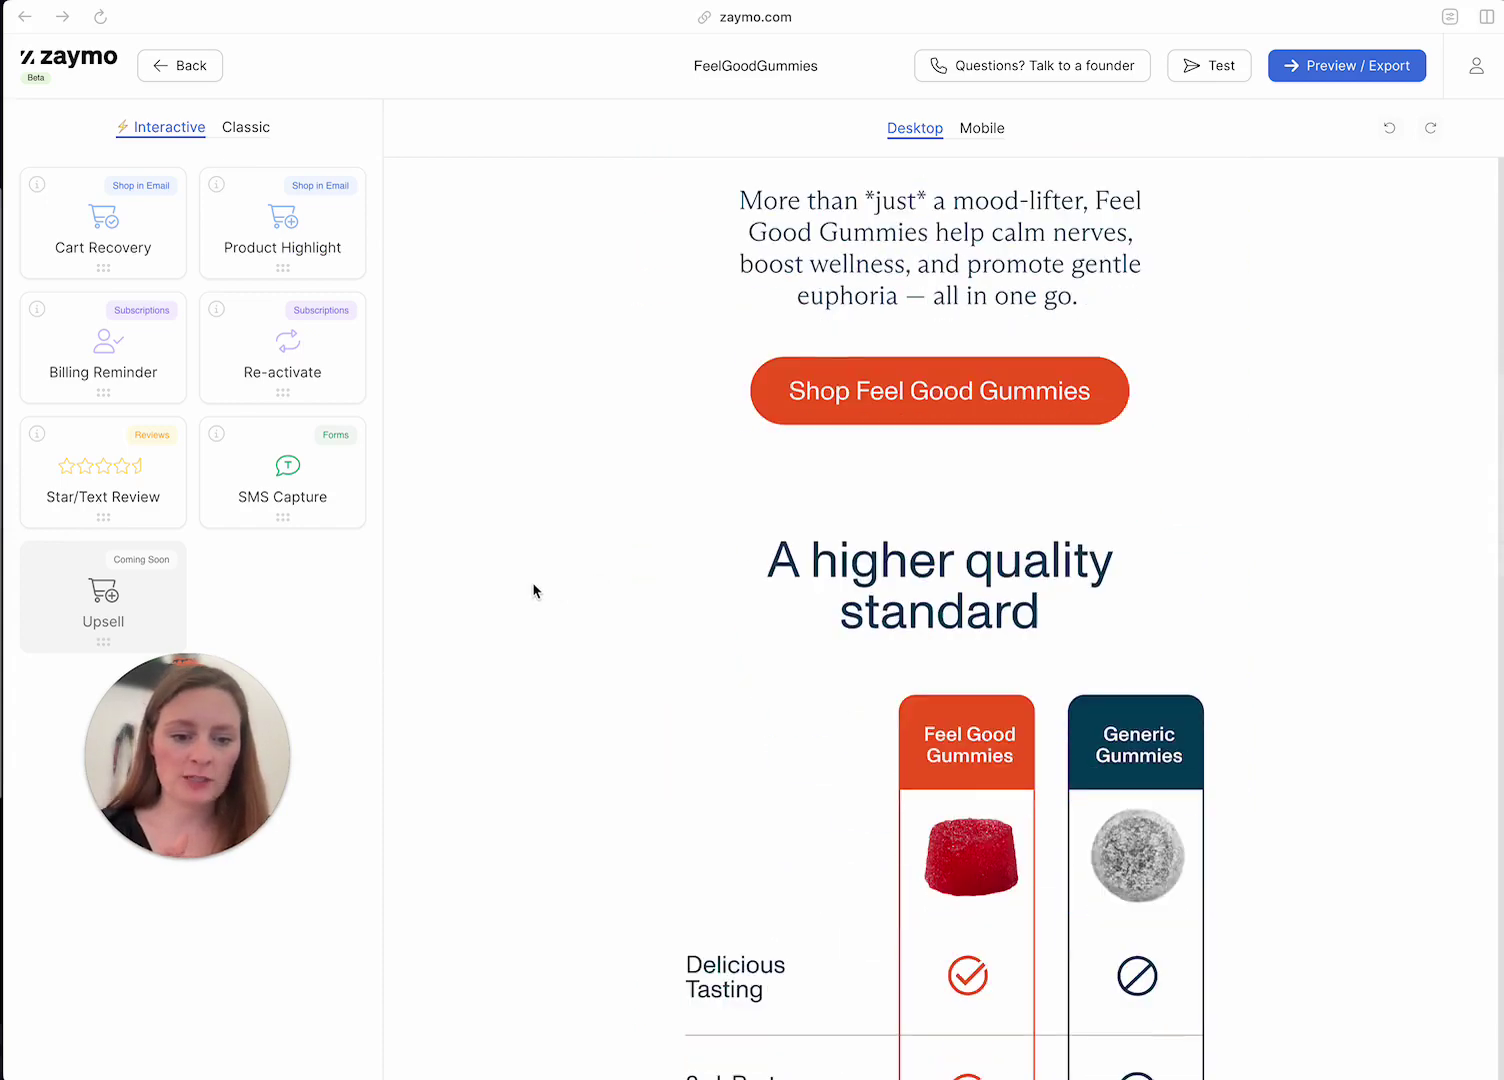
scroll(533, 591, "down", 10)
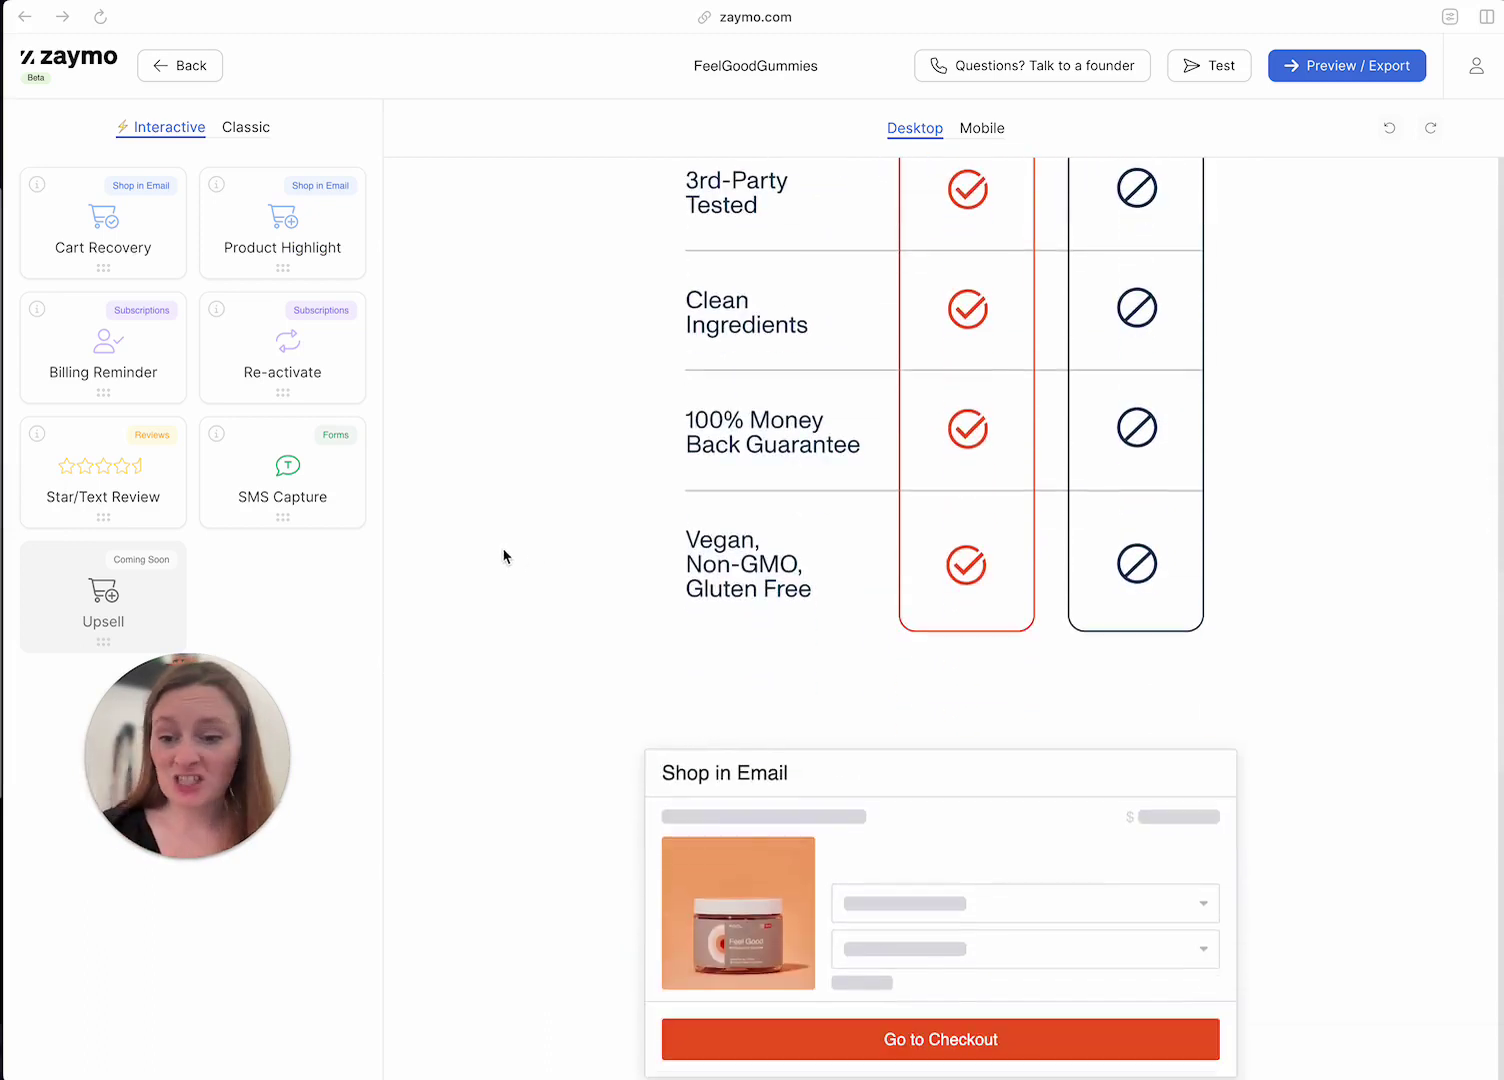
scroll(504, 557, "down", 3)
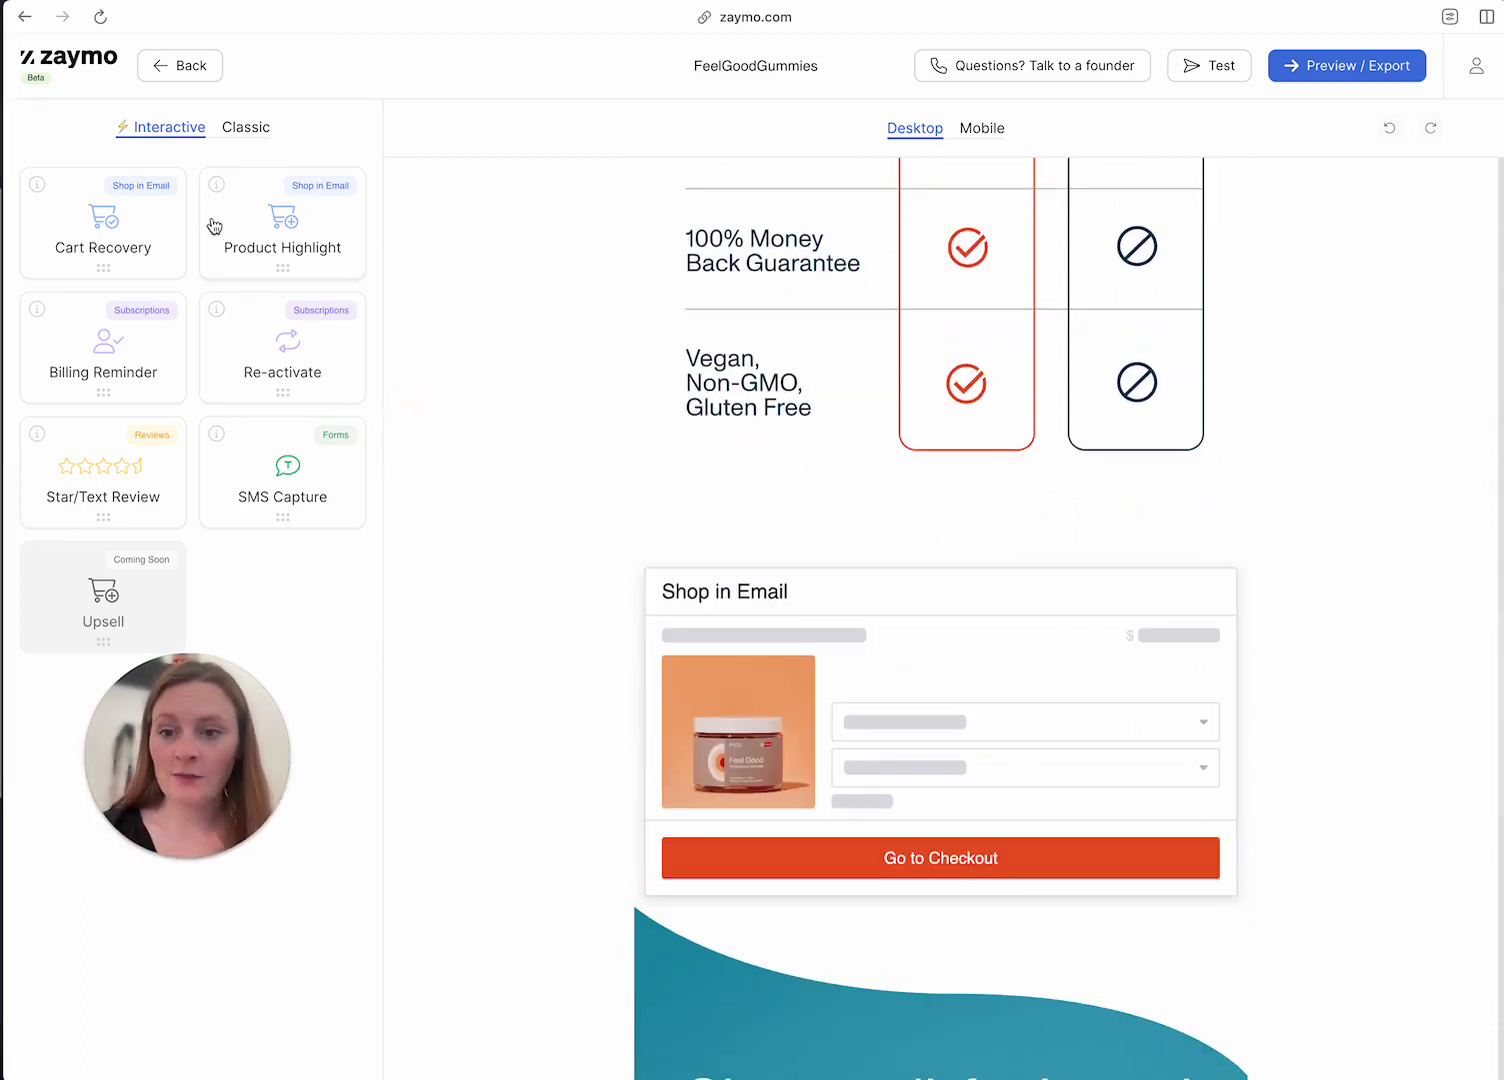
mouse_move(214, 190)
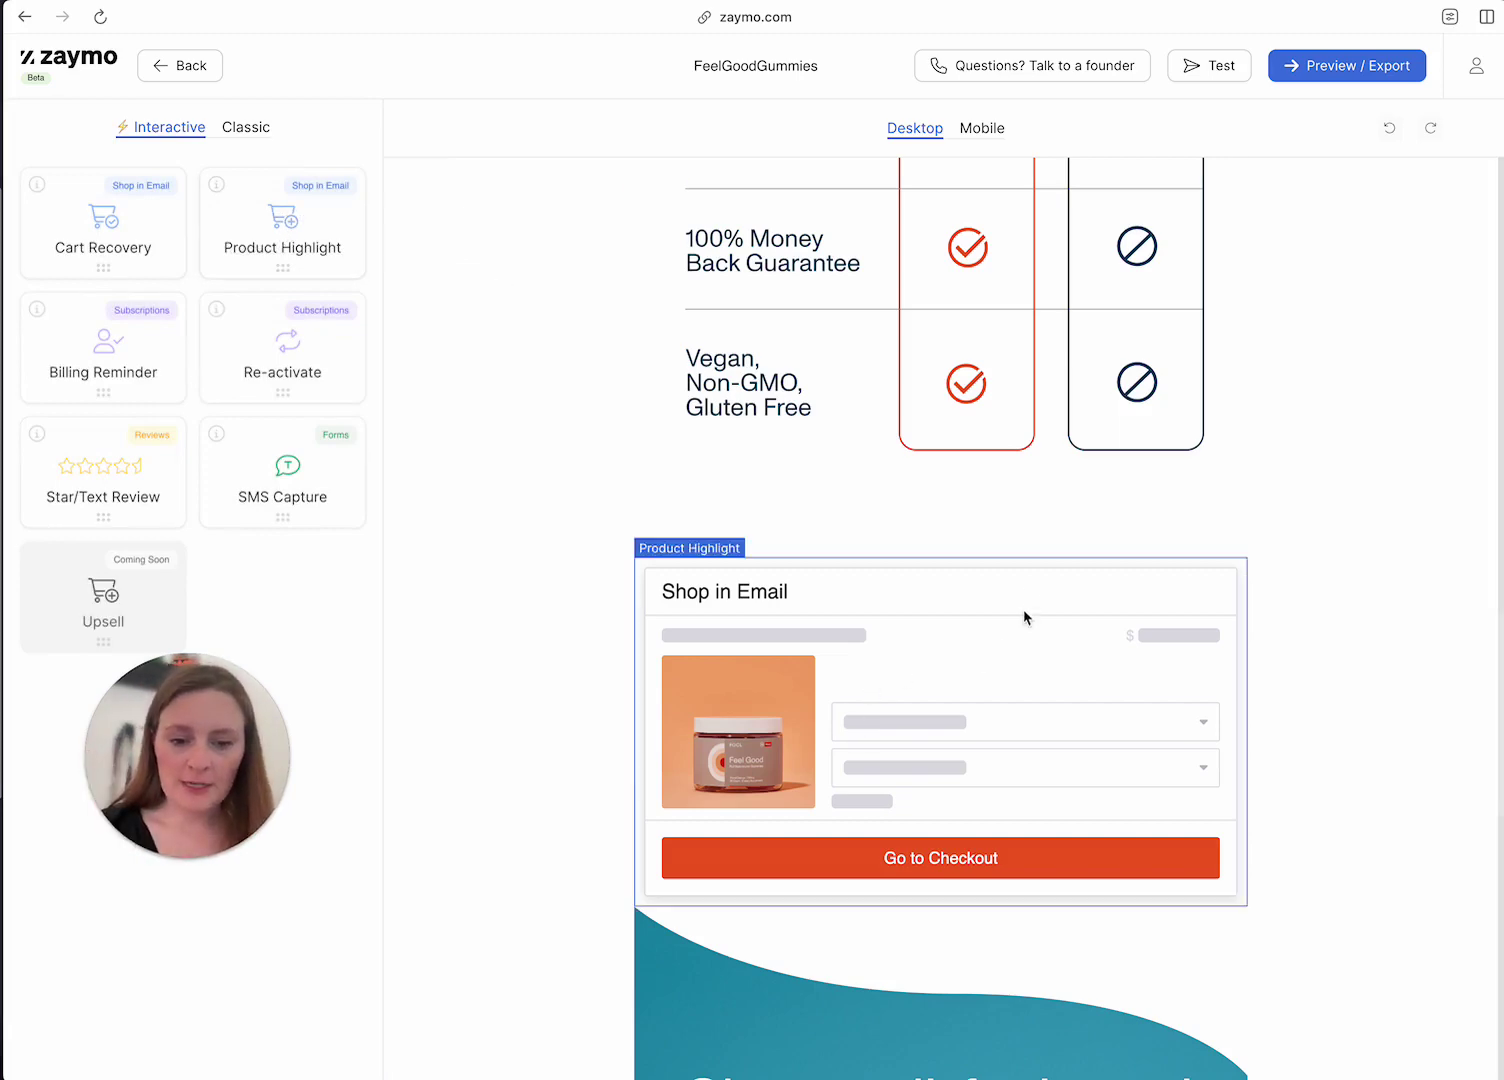
scroll(1010, 635, "up", 15)
scroll(907, 663, "down", 15)
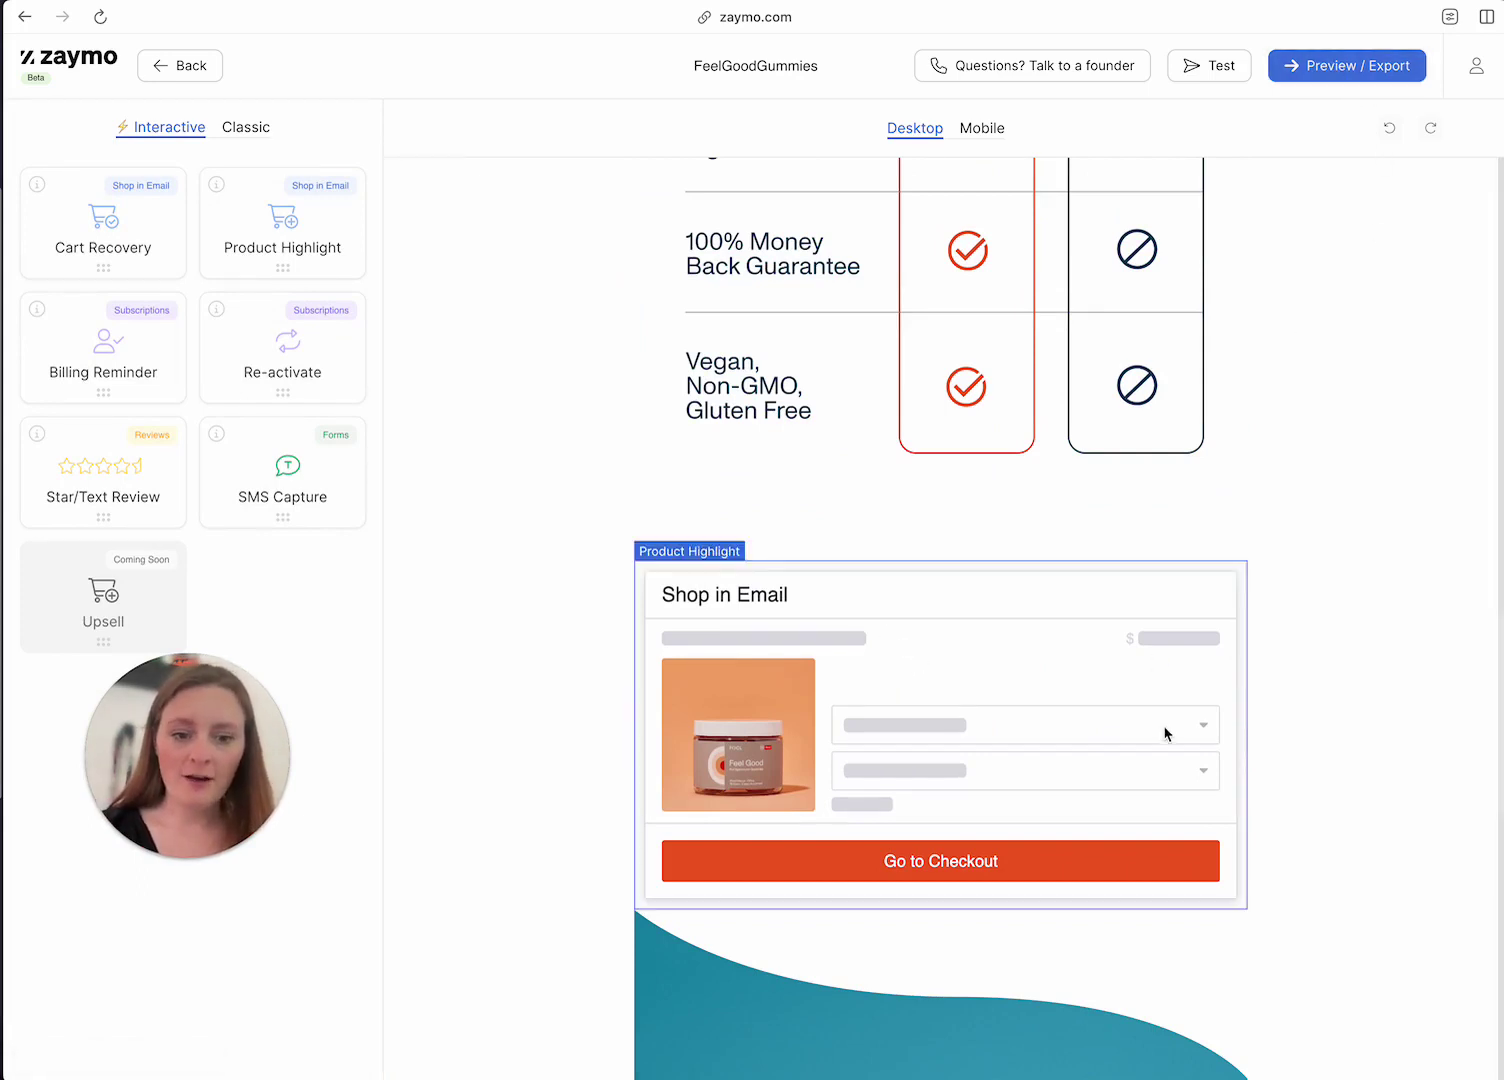
left_click(1336, 67)
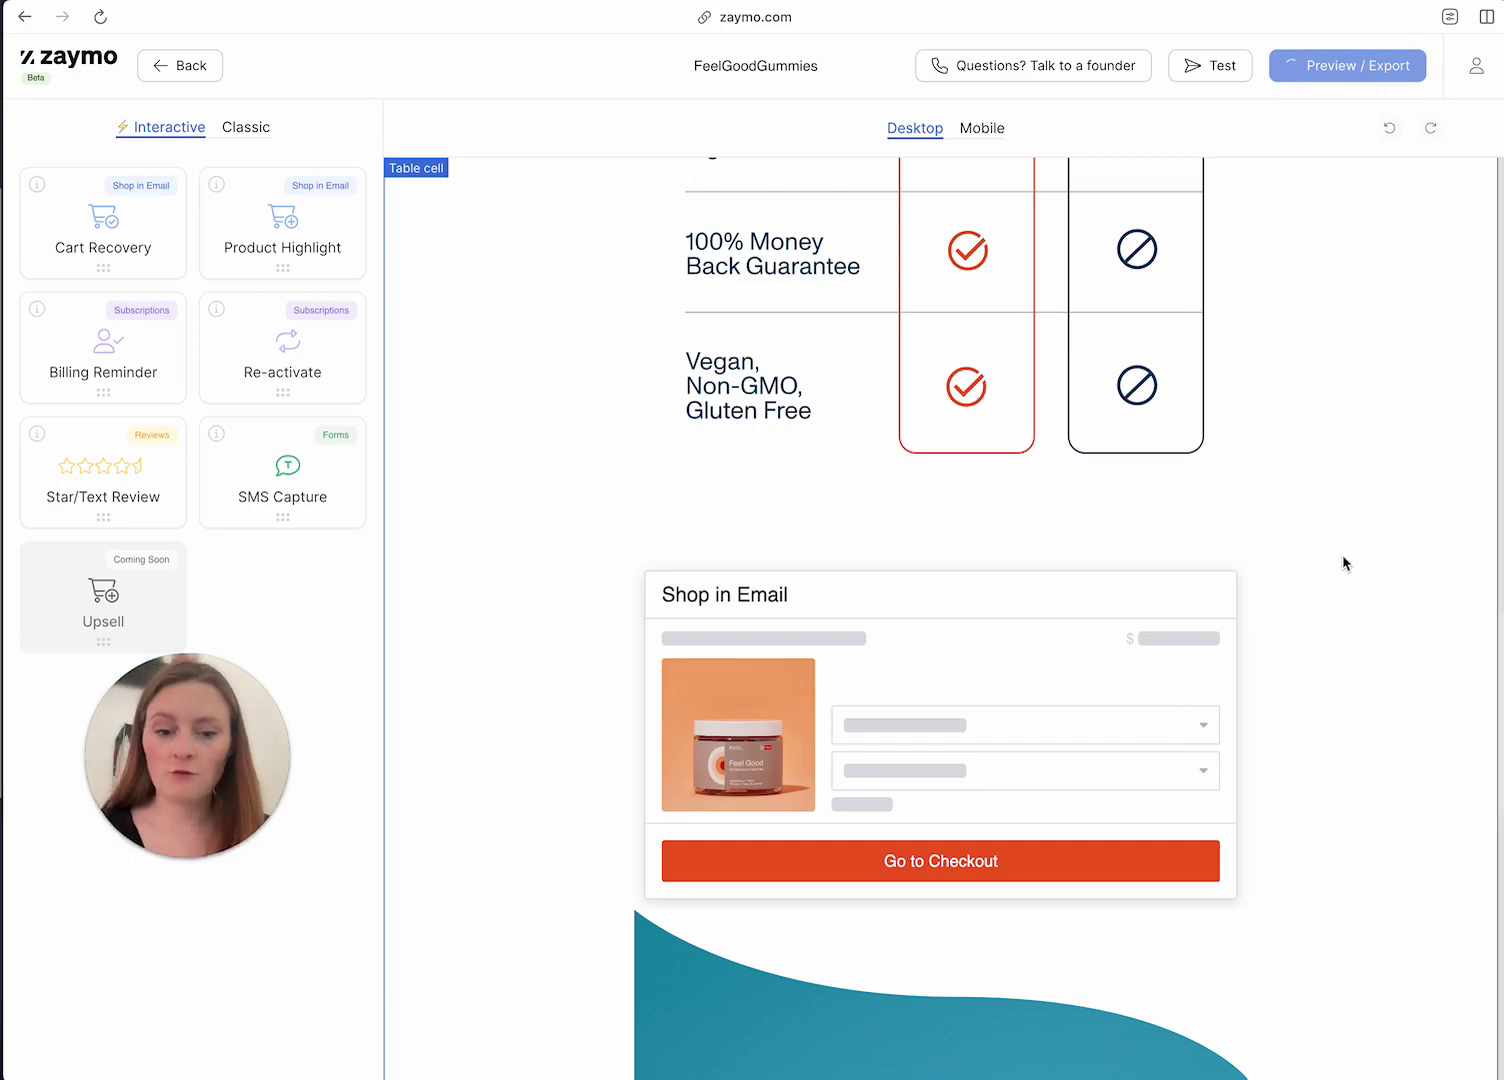
scroll(1150, 650, "down", 4)
scroll(1147, 651, "down", 10)
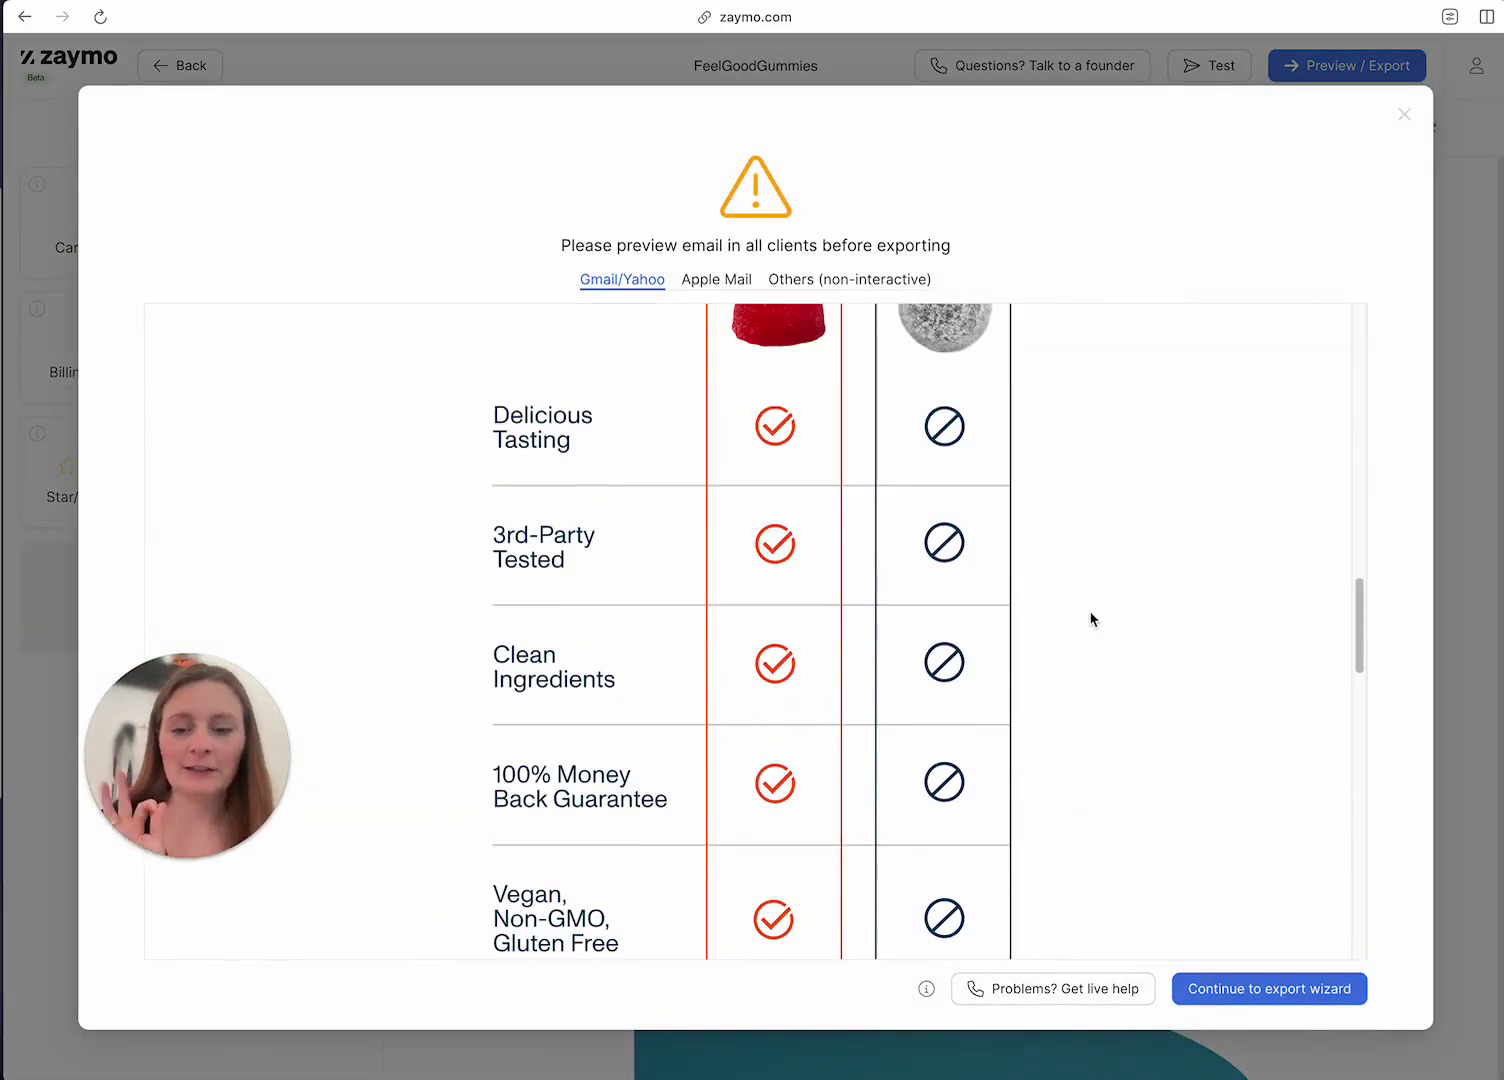
scroll(1092, 619, "down", 7)
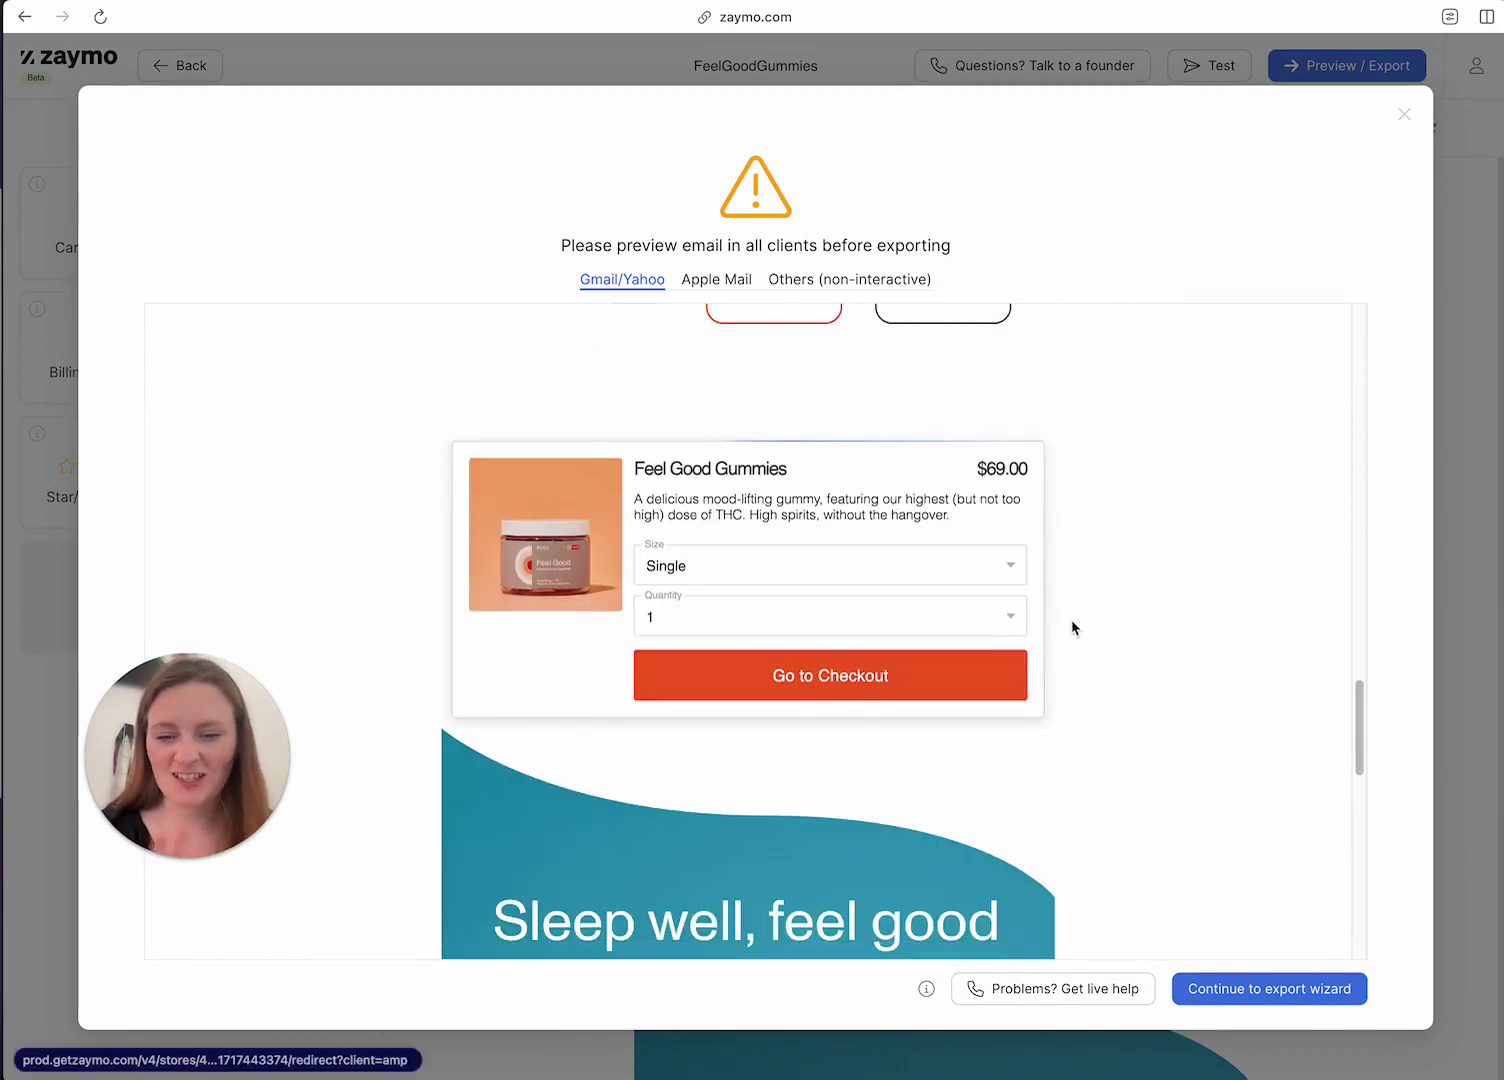
scroll(1071, 624, "up", 3)
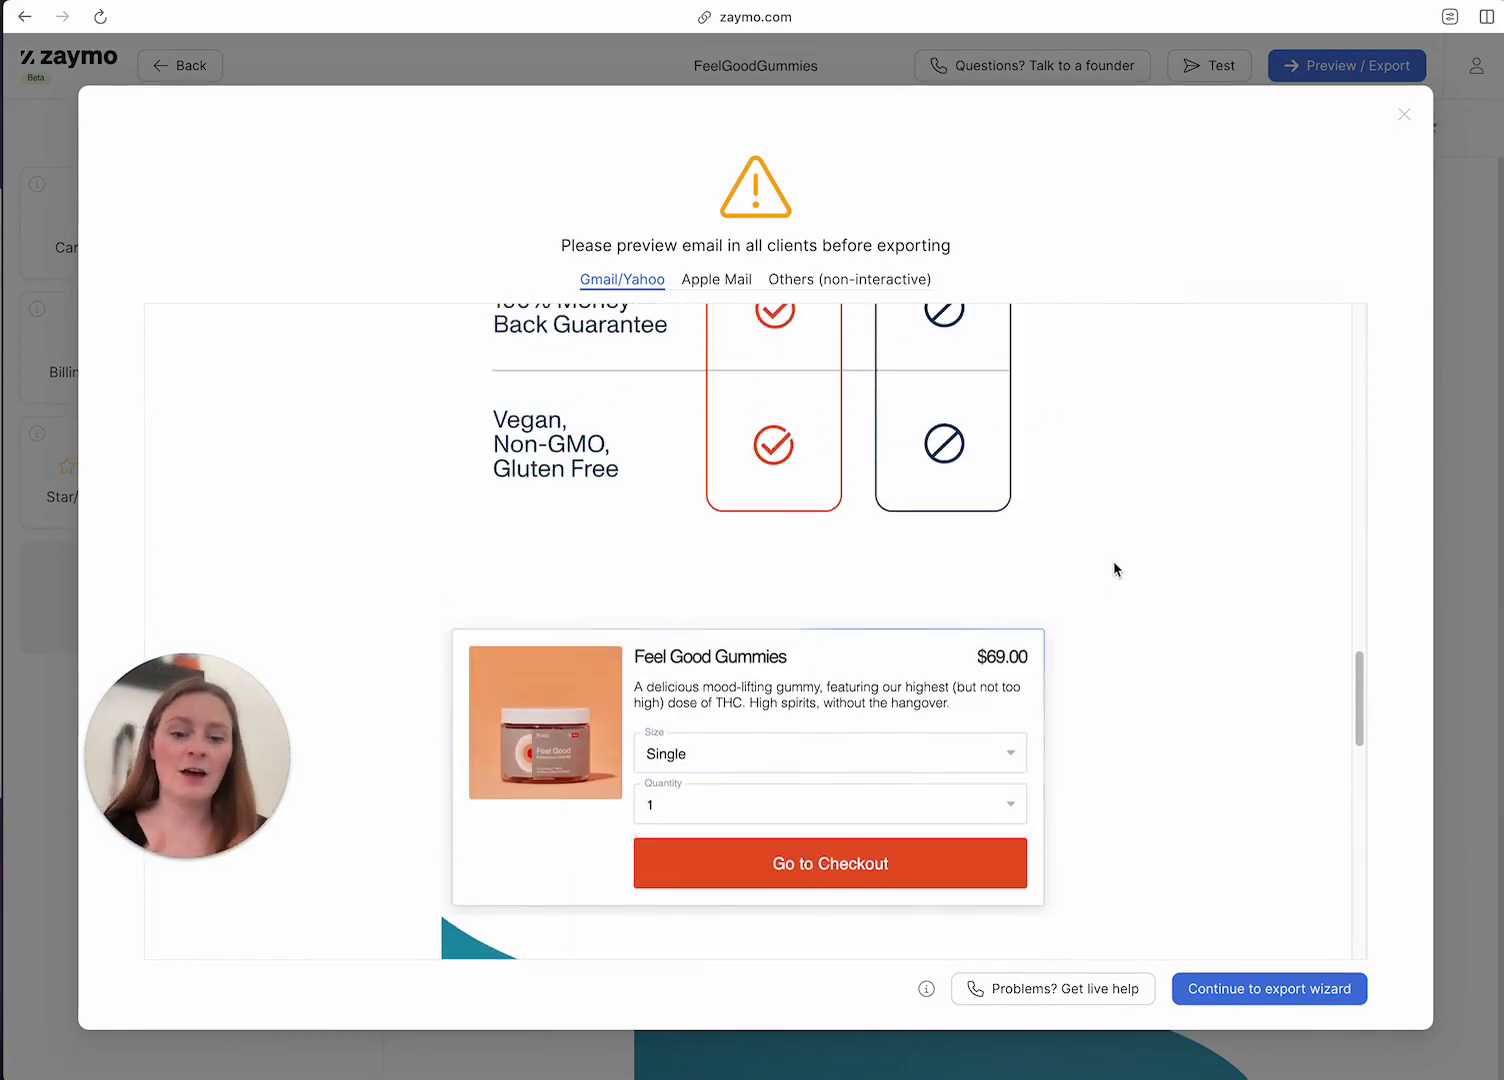
scroll(1117, 570, "down", 2)
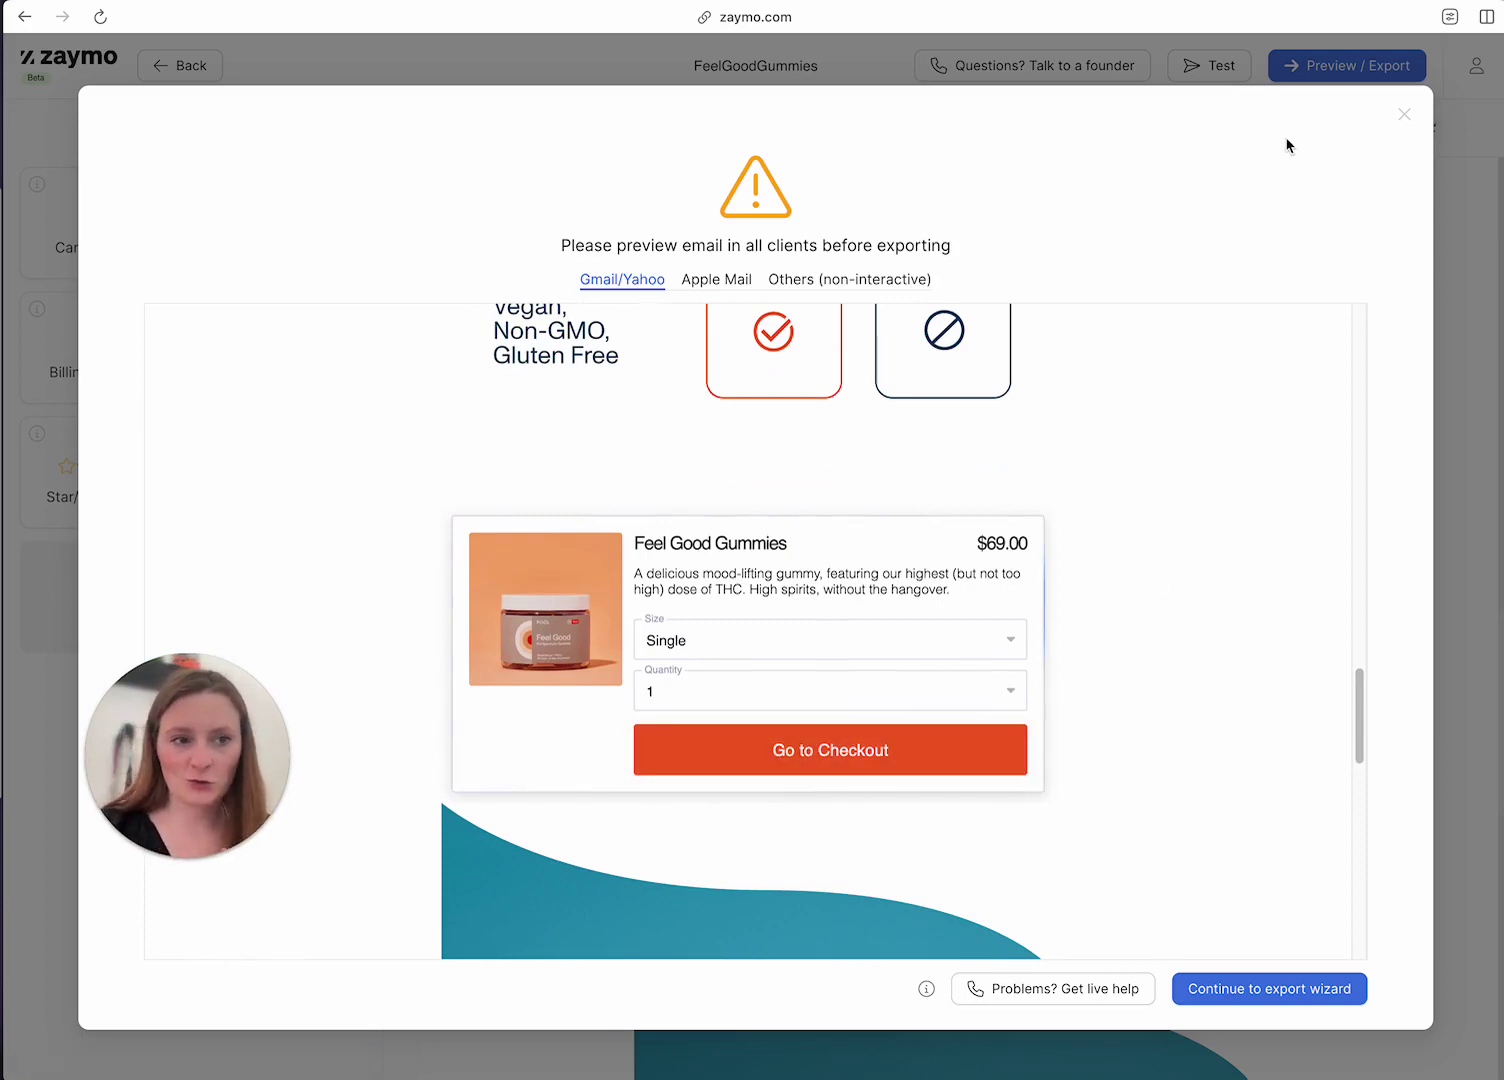
left_click(1402, 116)
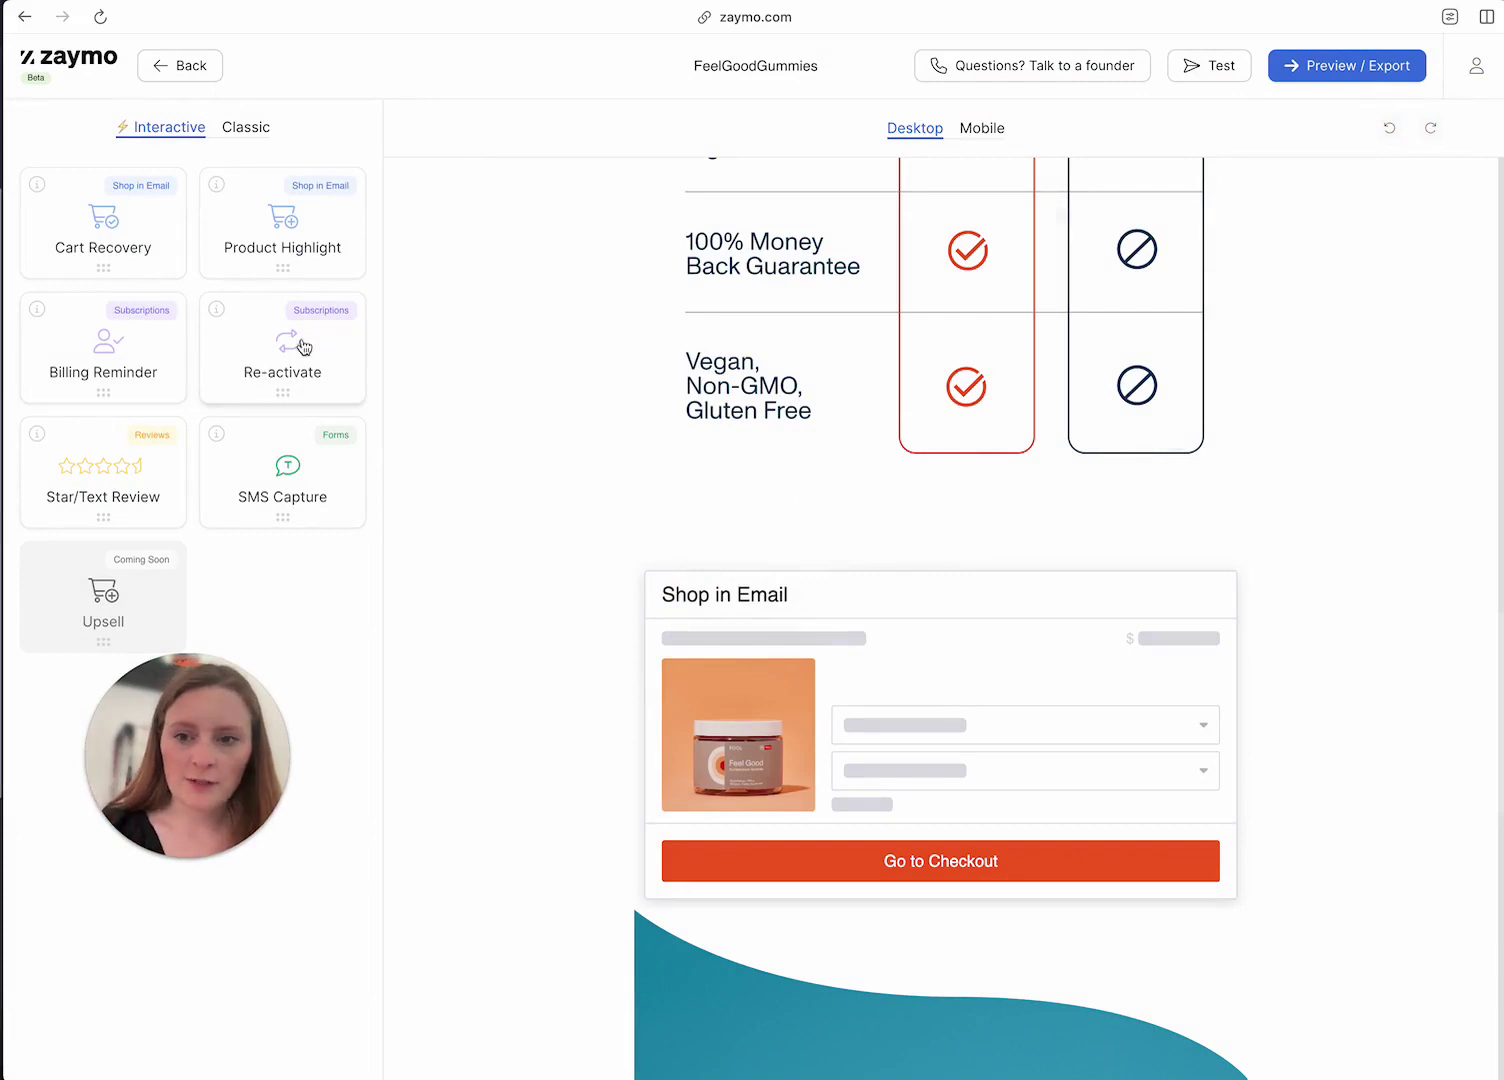
mouse_move(224, 320)
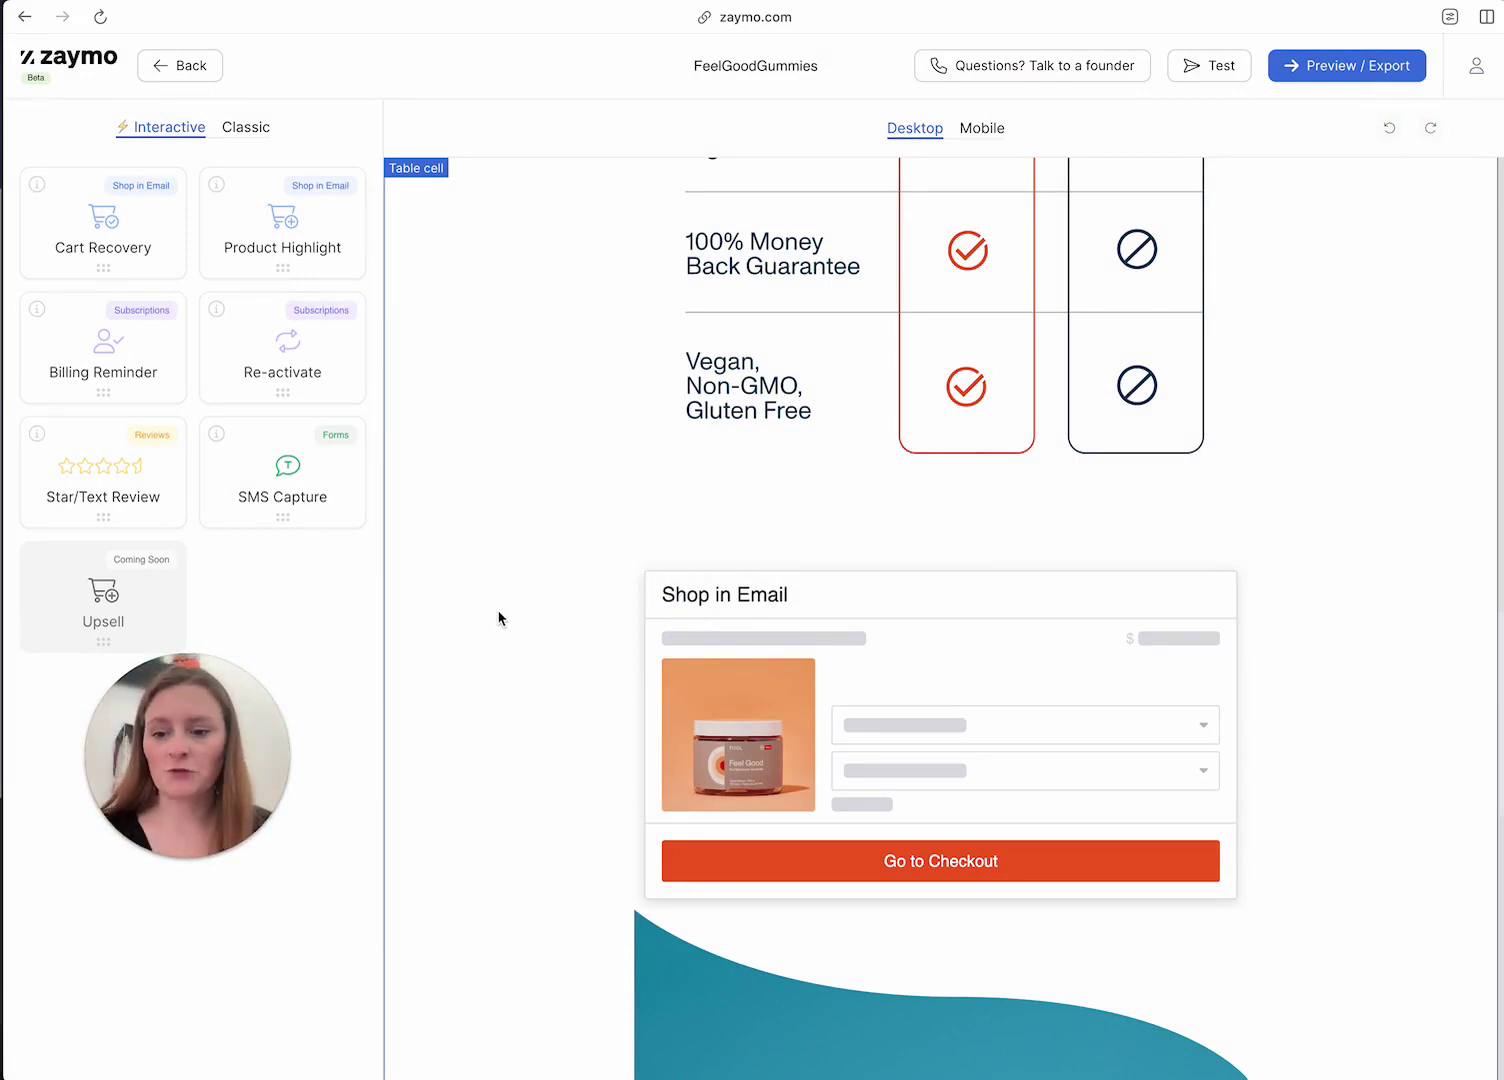
mouse_move(38, 191)
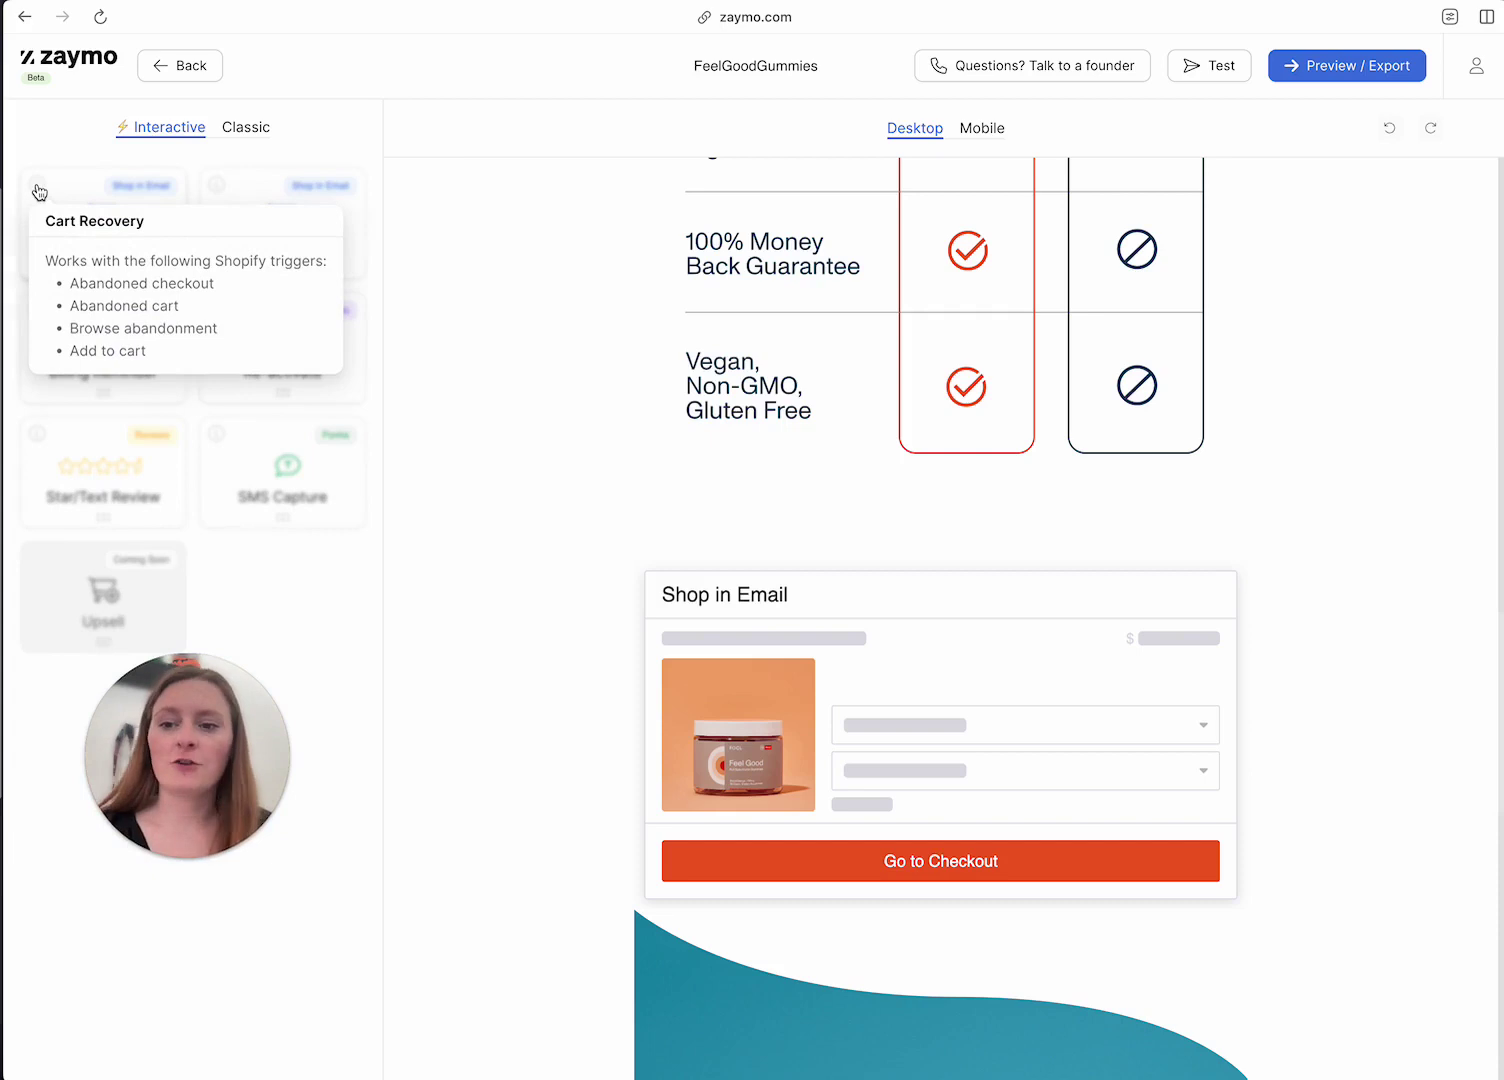